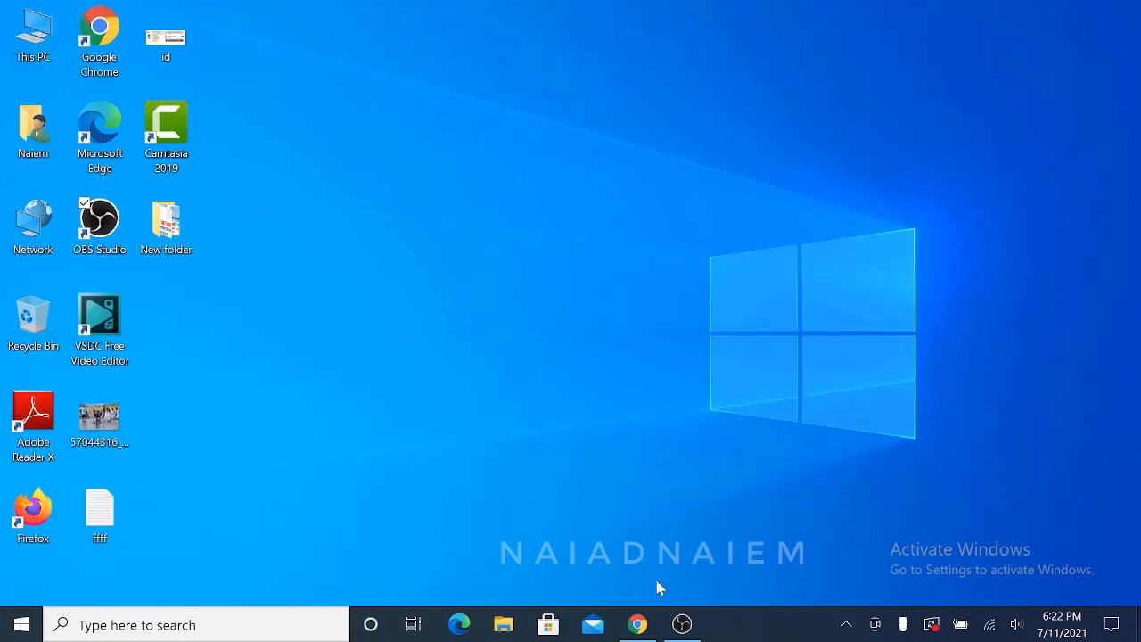
- Search Google for 'gamca slip' in Chrome and open the GHC v2.gcchmc.org result
left_click(639, 624)
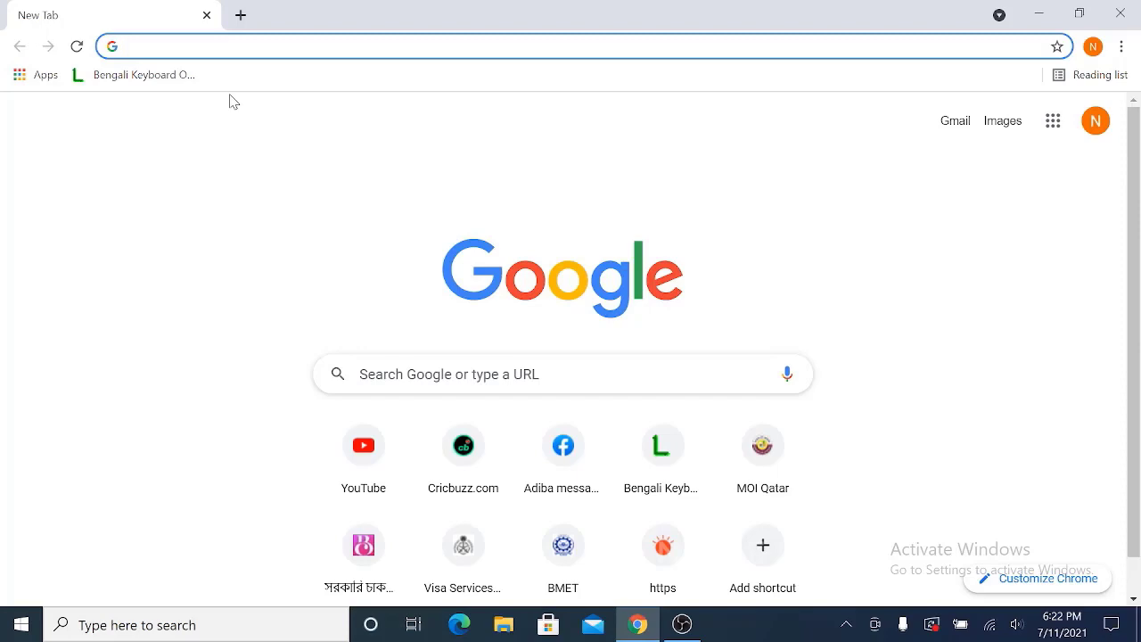
type("GAMCA")
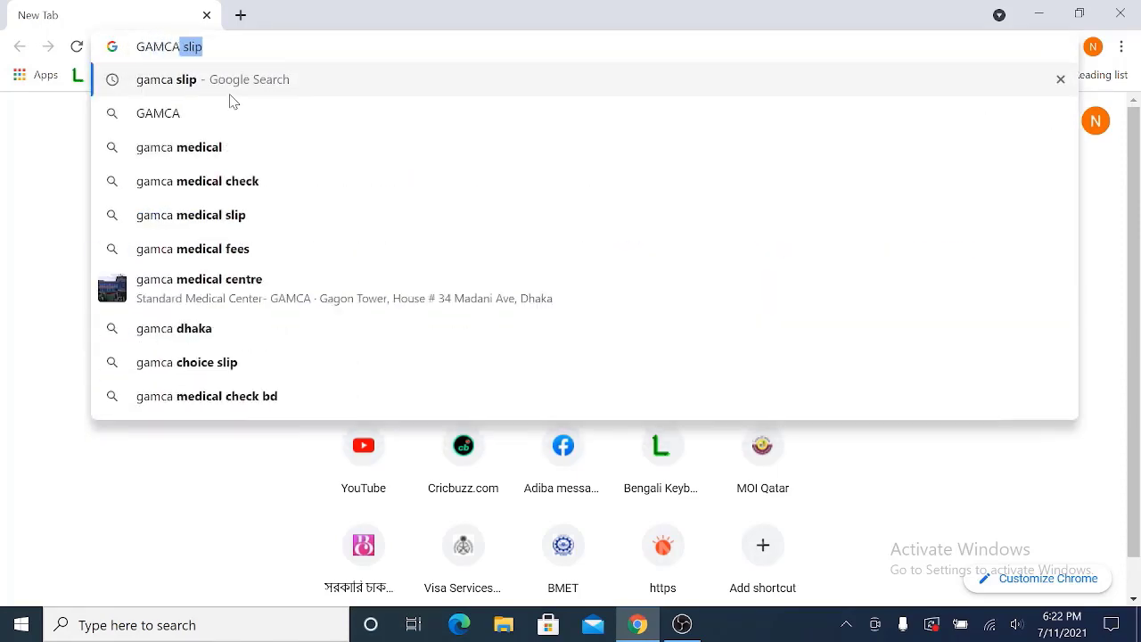
key("Return")
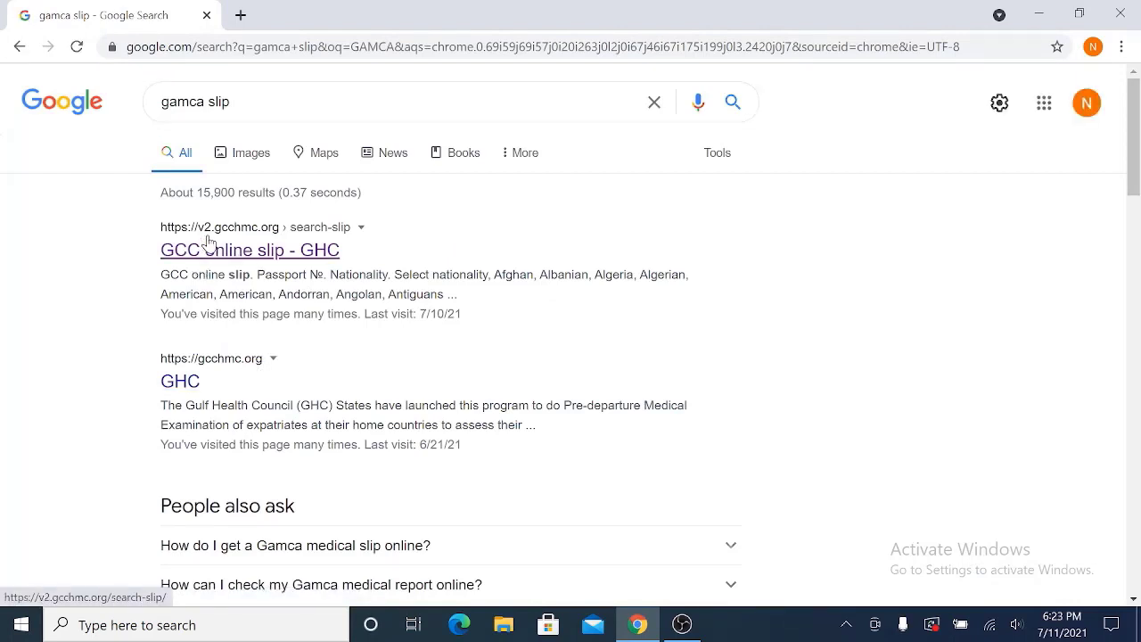
left_click(180, 382)
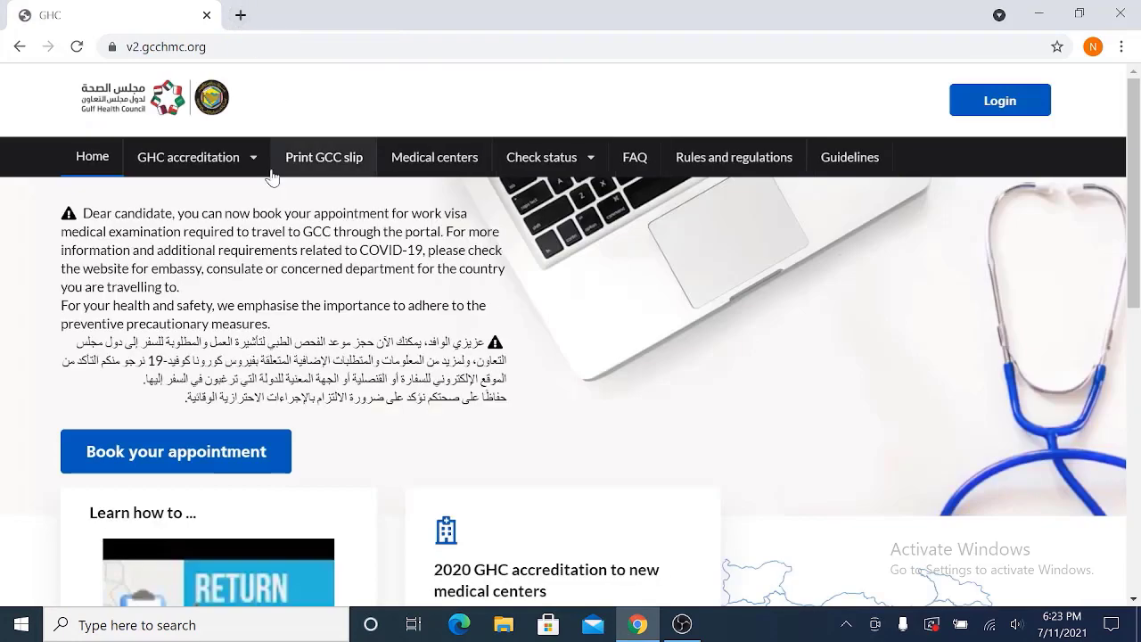
- Go from the GHC home page to the 'Book your appointment' page
left_click(189, 157)
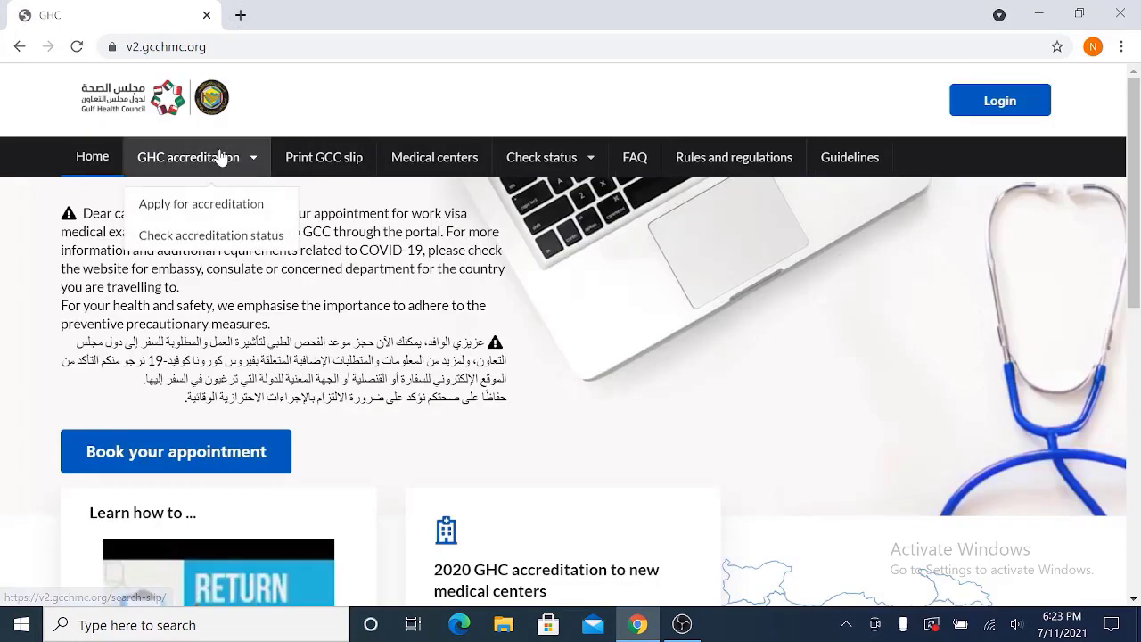
scroll(101, 316, "down", 2)
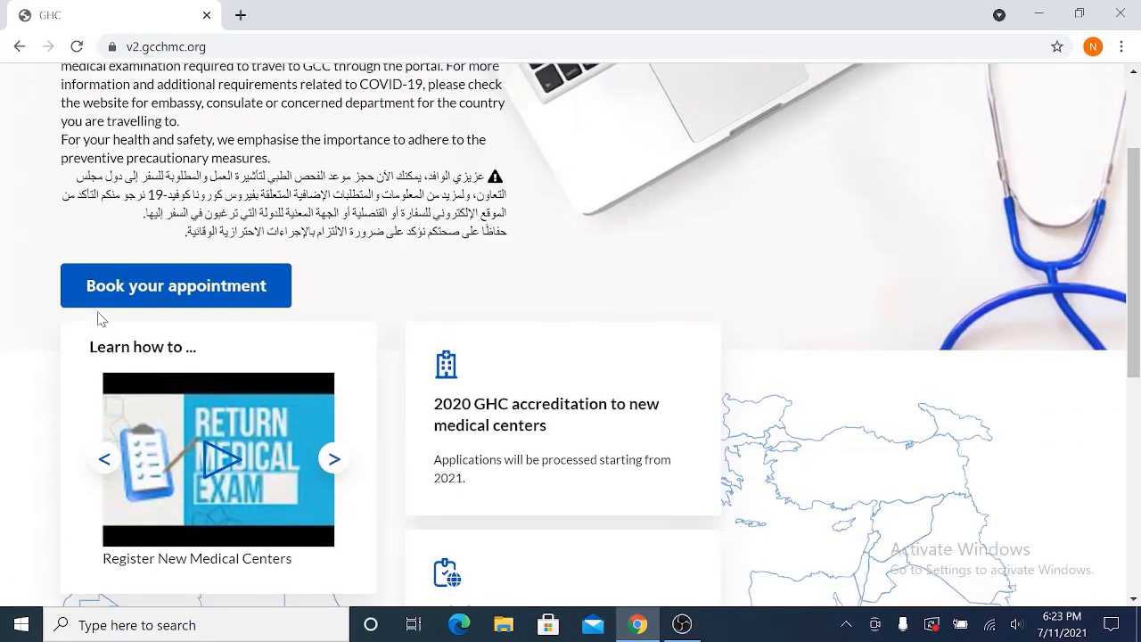
scroll(102, 316, "up", 2)
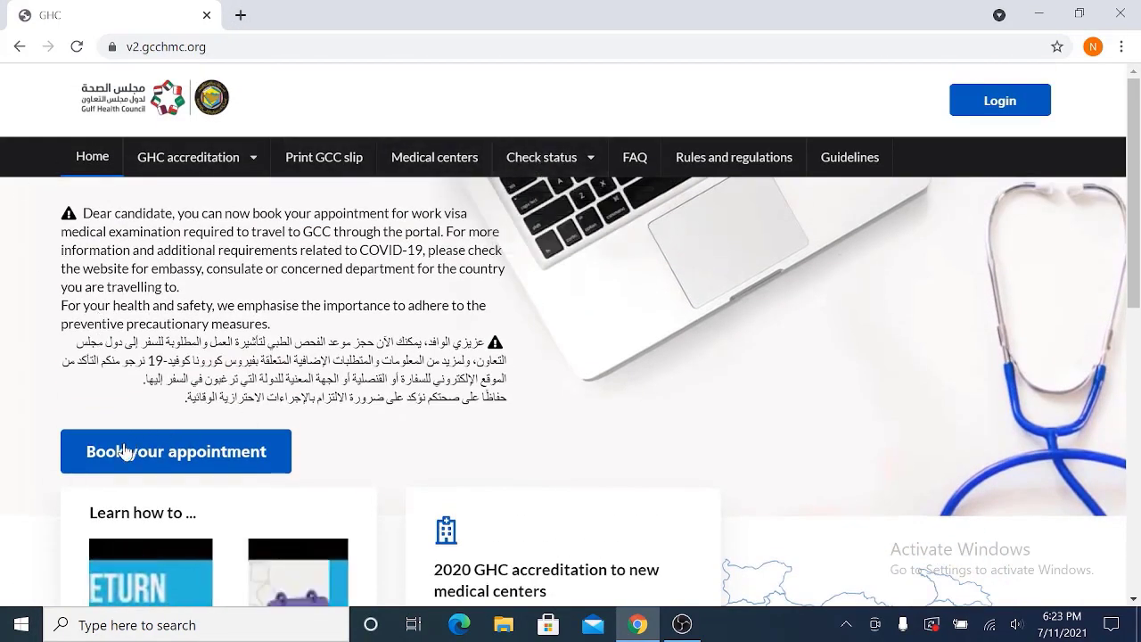
left_click(173, 462)
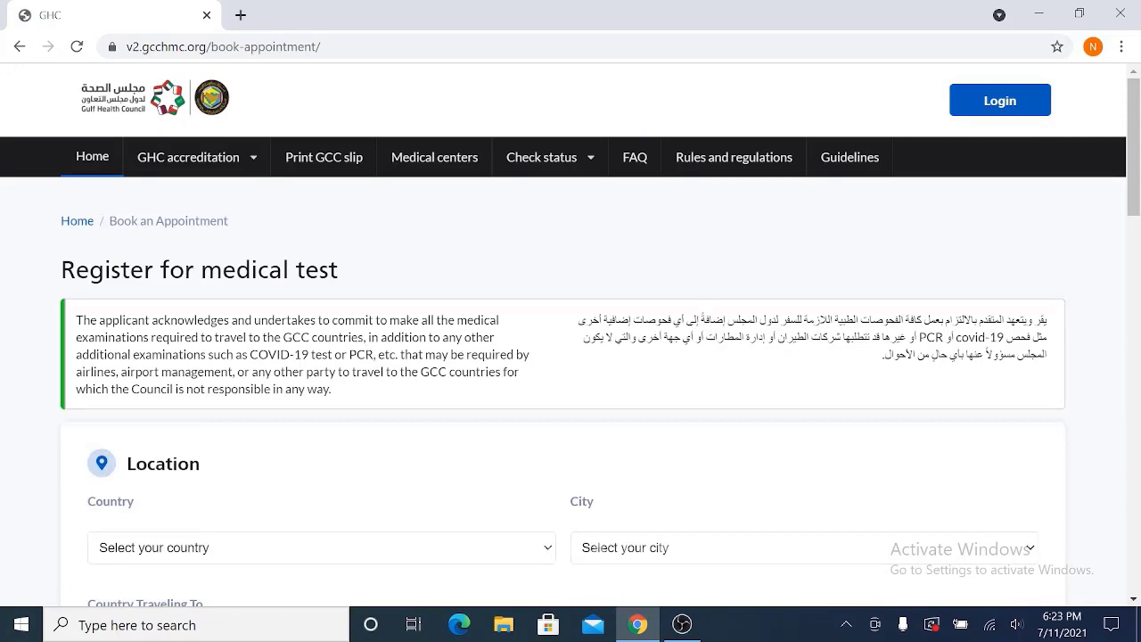
- Set the Location country to Bangladesh and the city to Dhaka
scroll(205, 339, "down", 7)
scroll(206, 340, "down", 4)
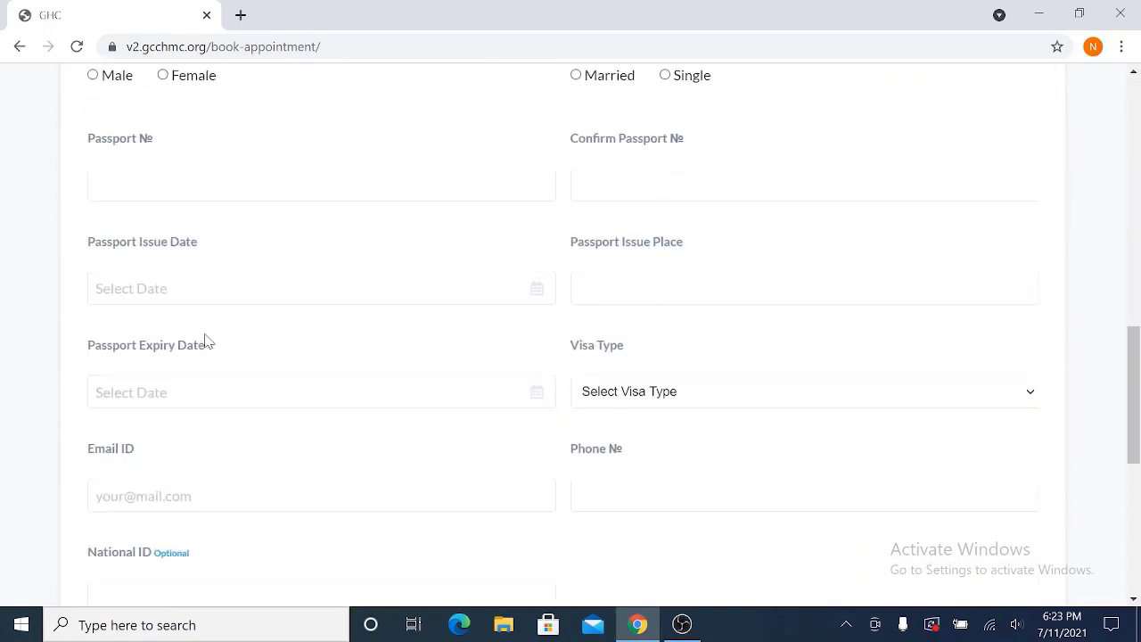
scroll(211, 339, "up", 9)
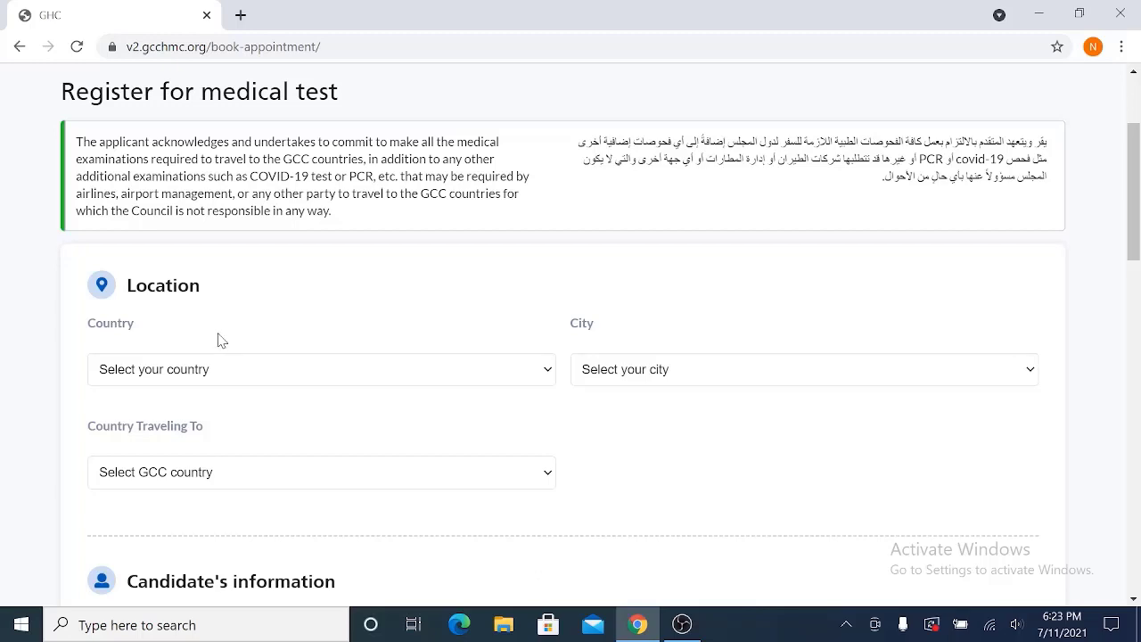
left_click(145, 373)
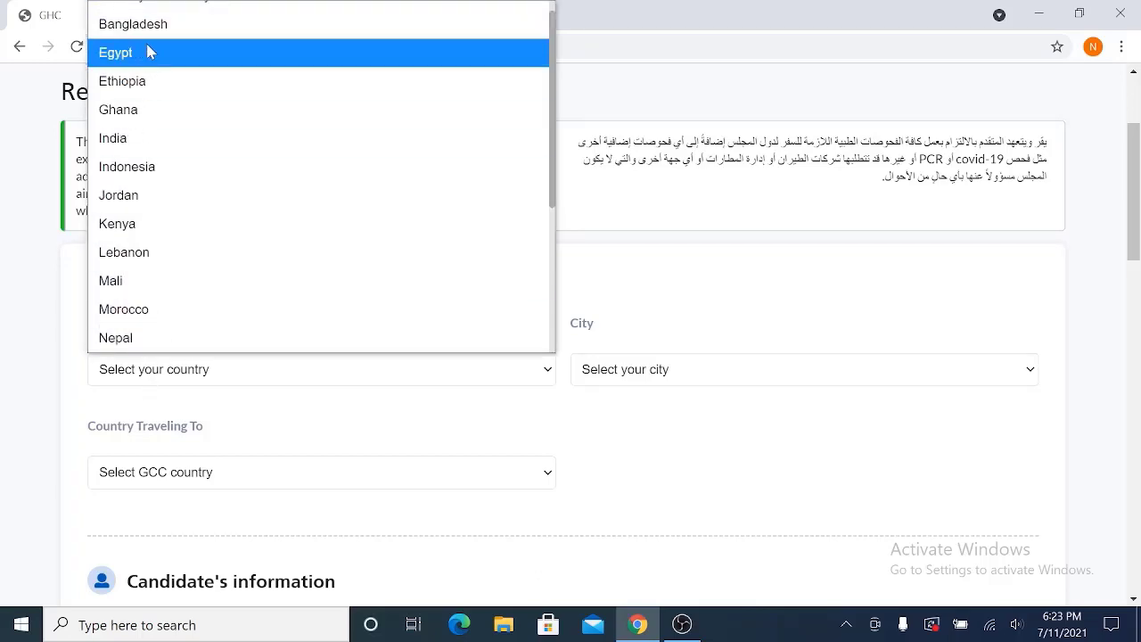
left_click(148, 25)
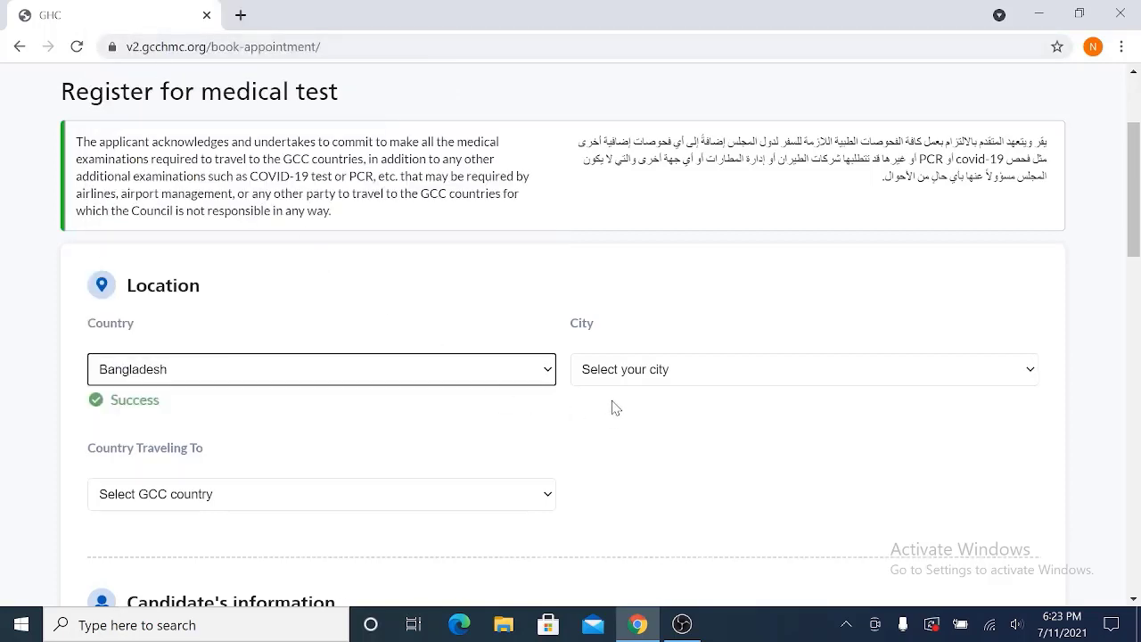
left_click(627, 373)
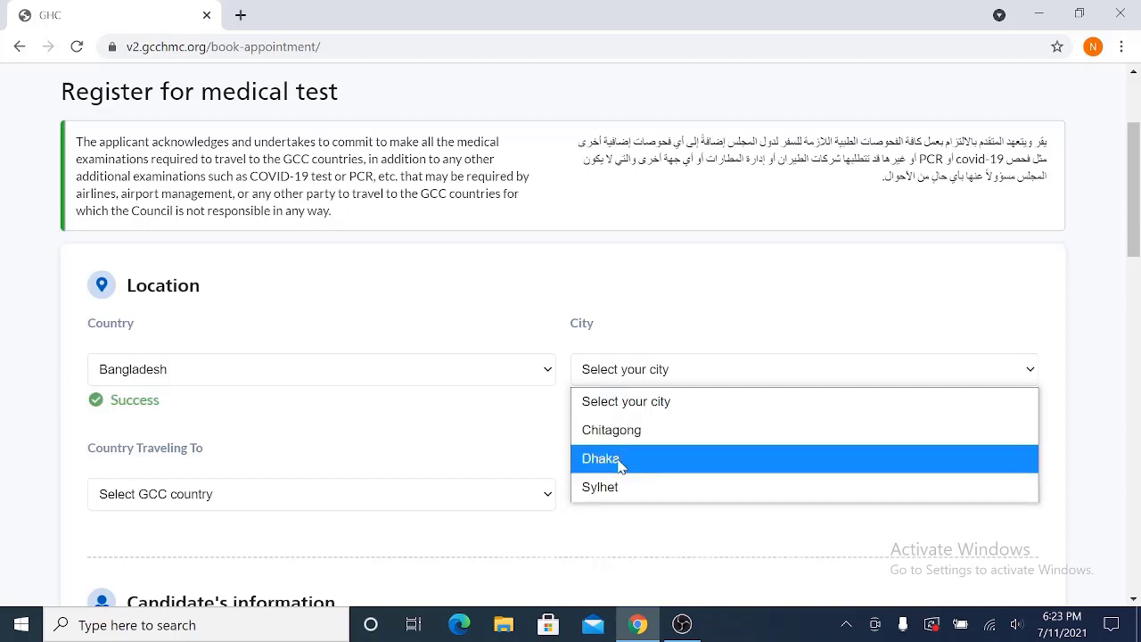
left_click(620, 461)
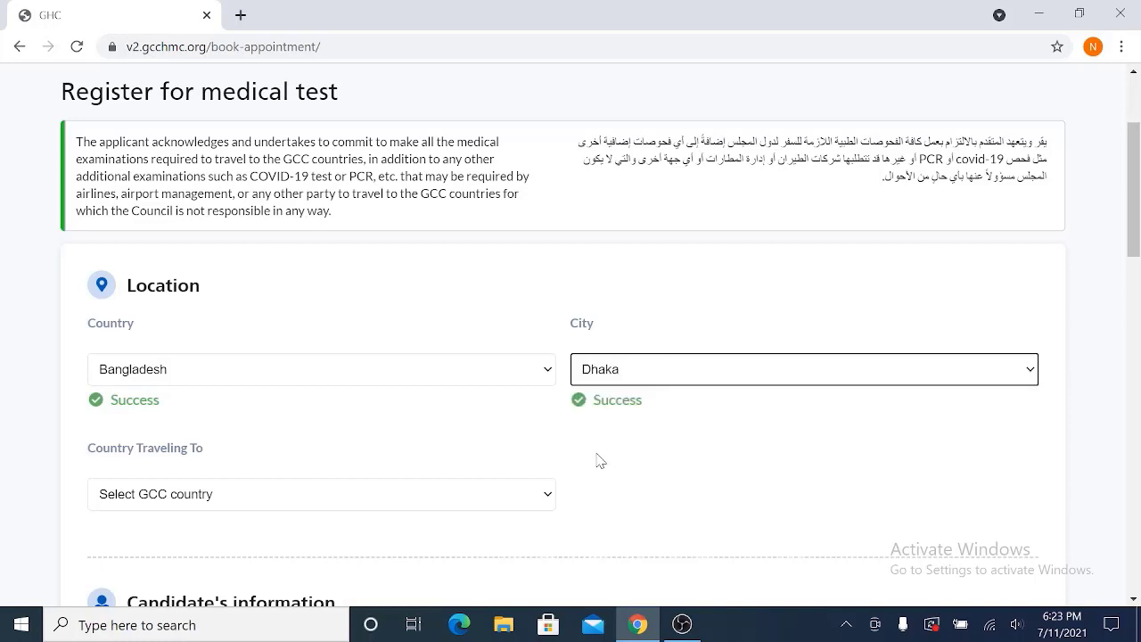
- Choose Saudi Arabia as the Country Traveling To
scroll(598, 459, "down", 2)
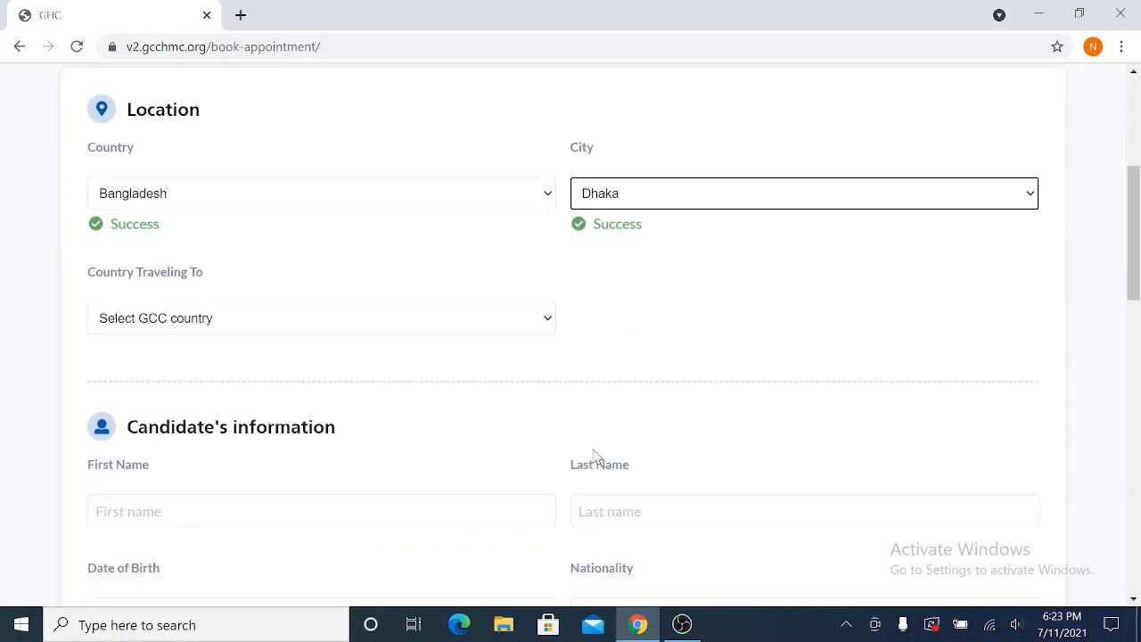
left_click(239, 323)
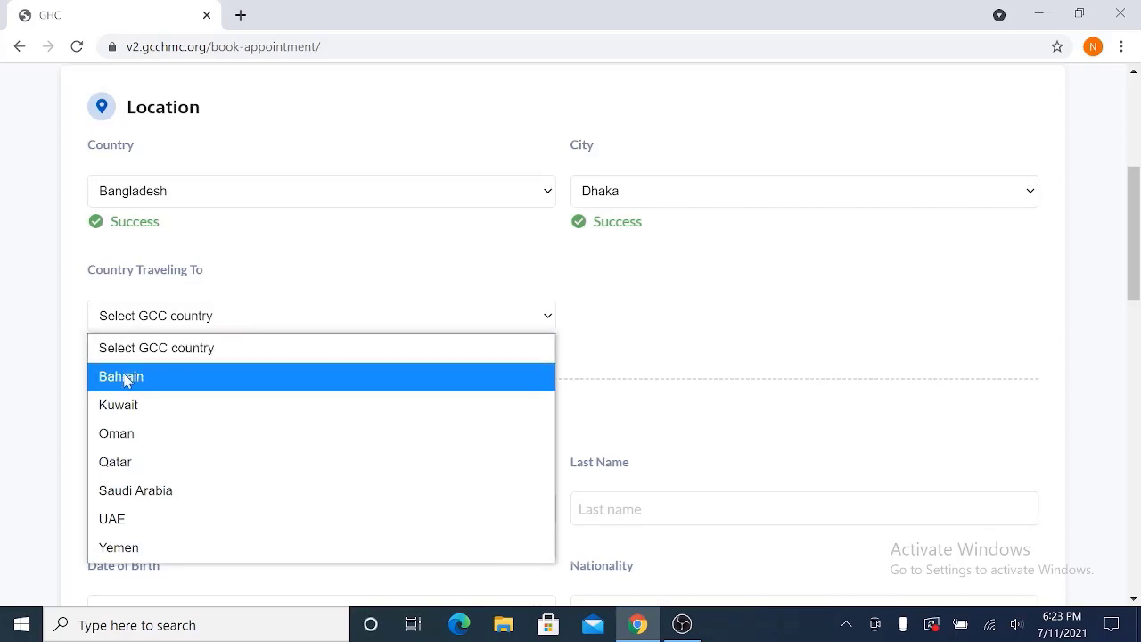
left_click(149, 496)
scroll(267, 406, "down", 2)
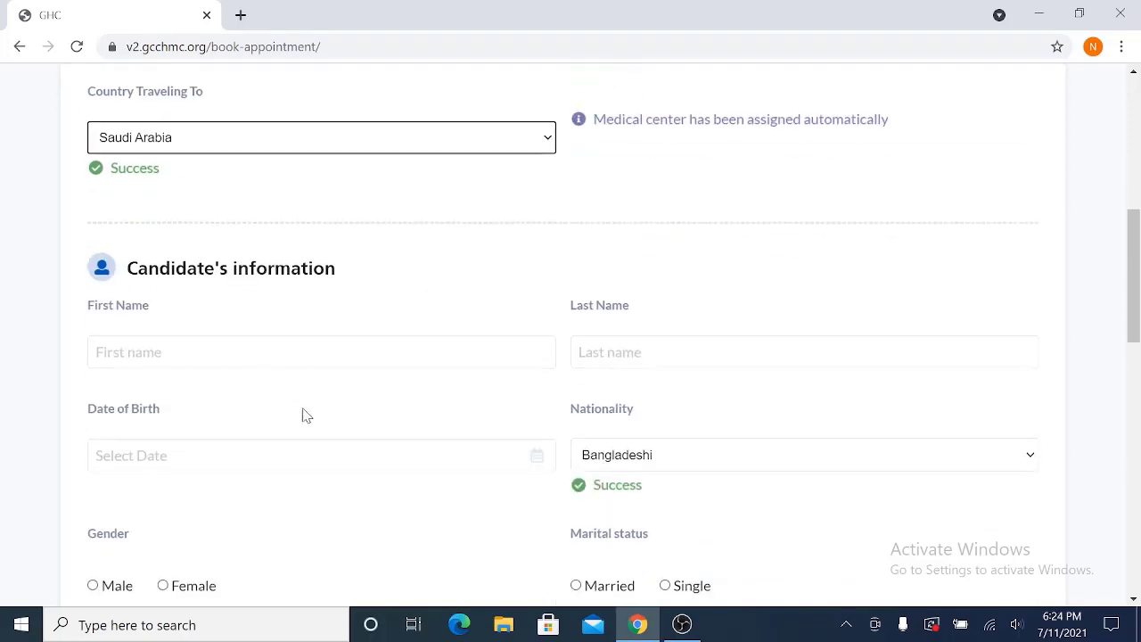
- Enter the candidate's first name, last name and date of birth
left_click(198, 352)
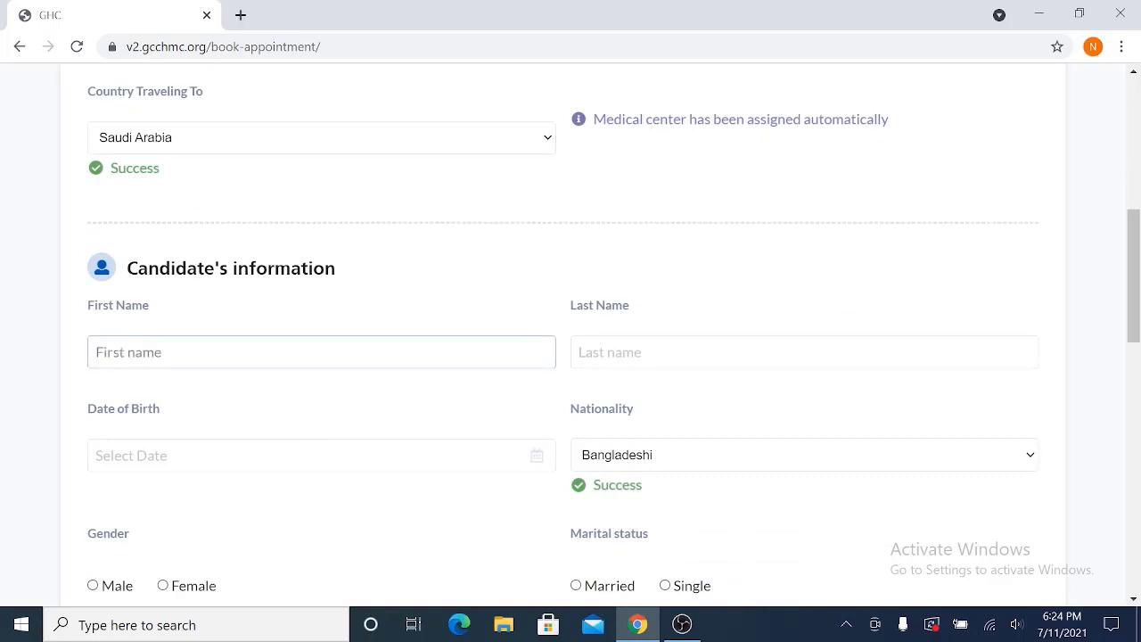
left_click(624, 352)
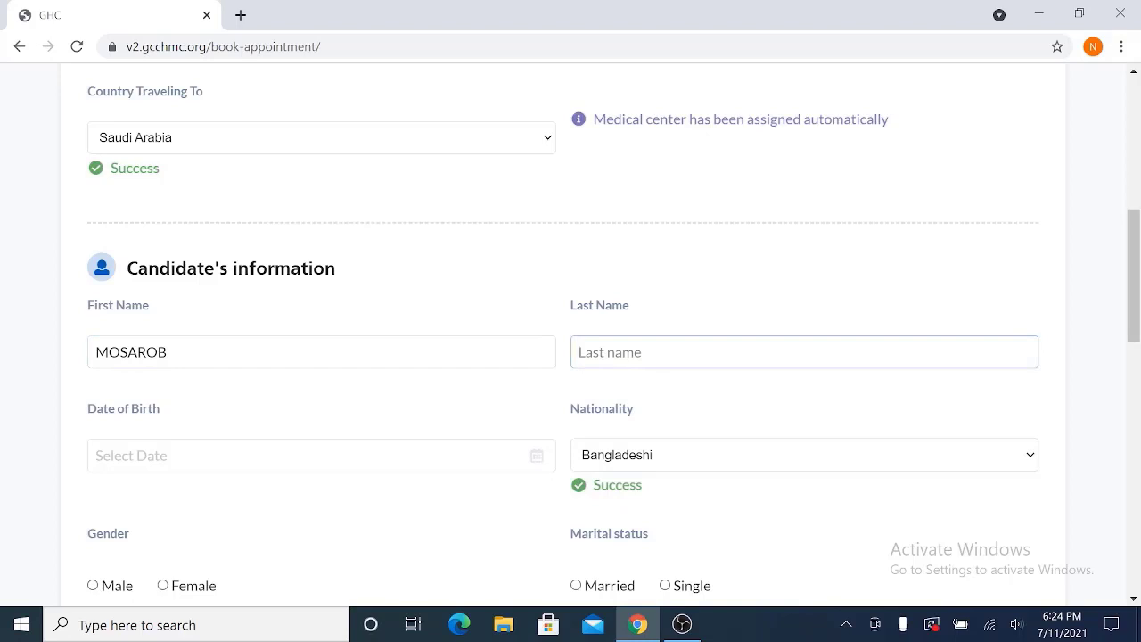
left_click(267, 455)
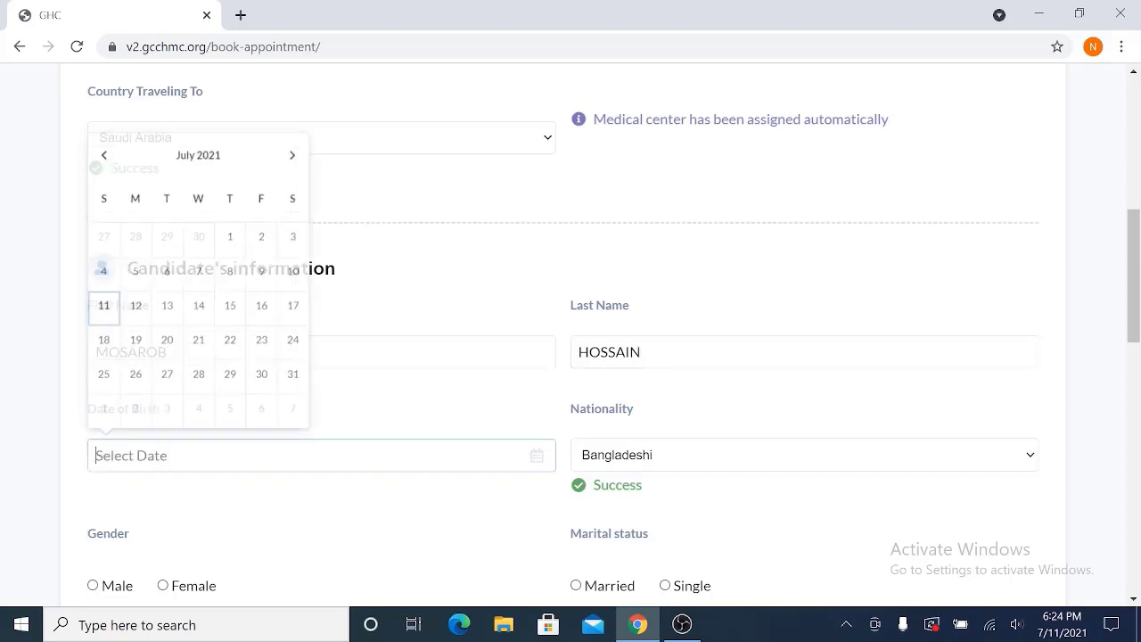
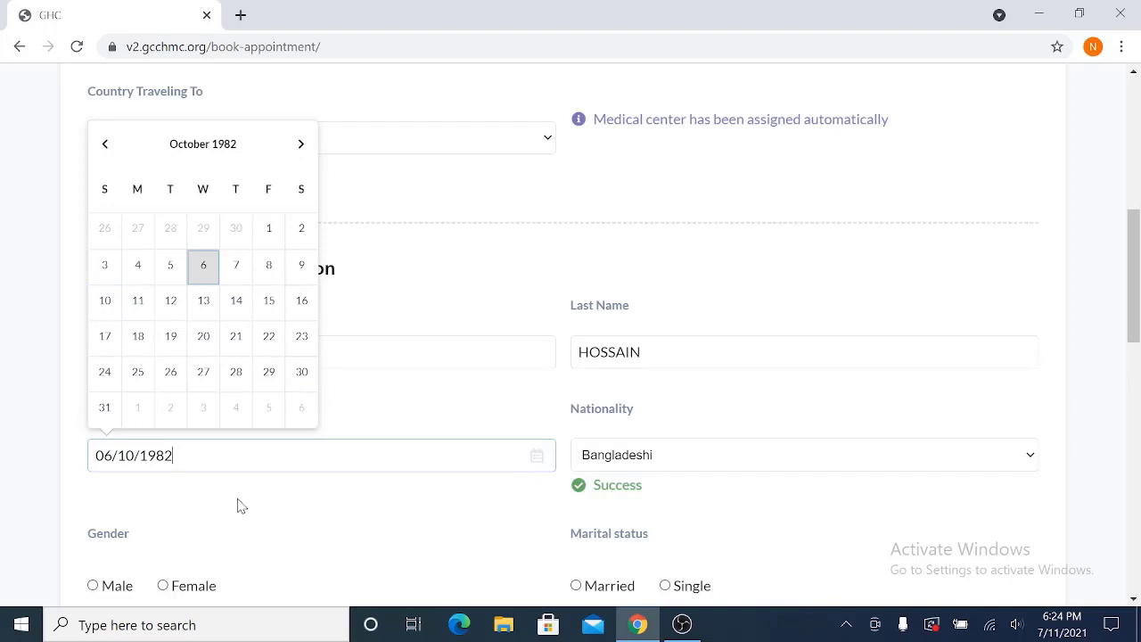
left_click(247, 502)
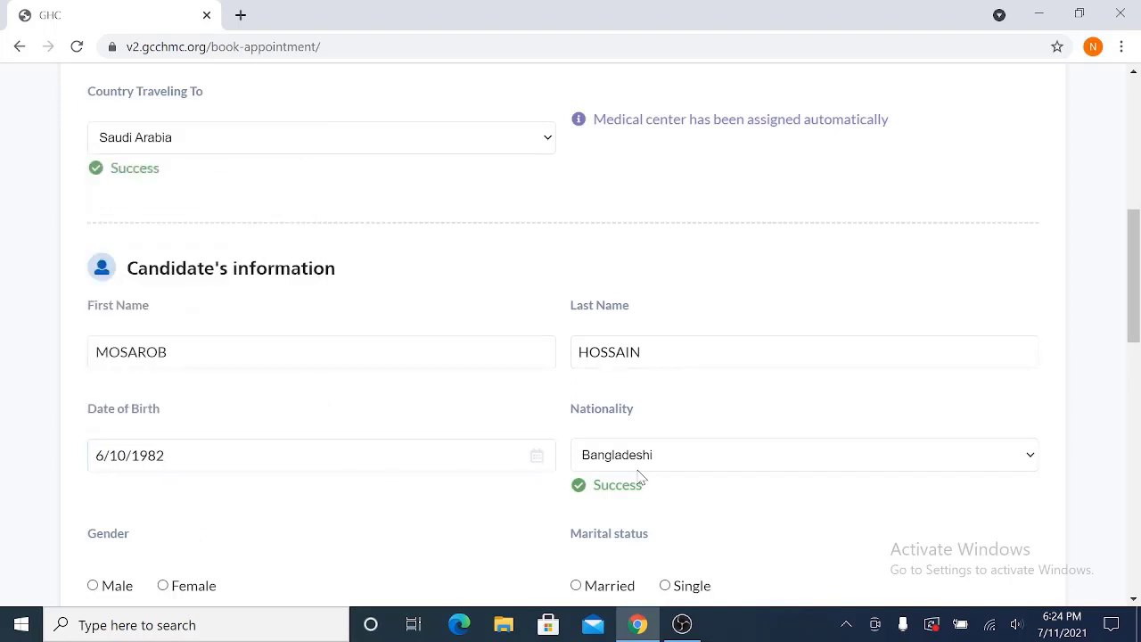
scroll(655, 454, "down", 2)
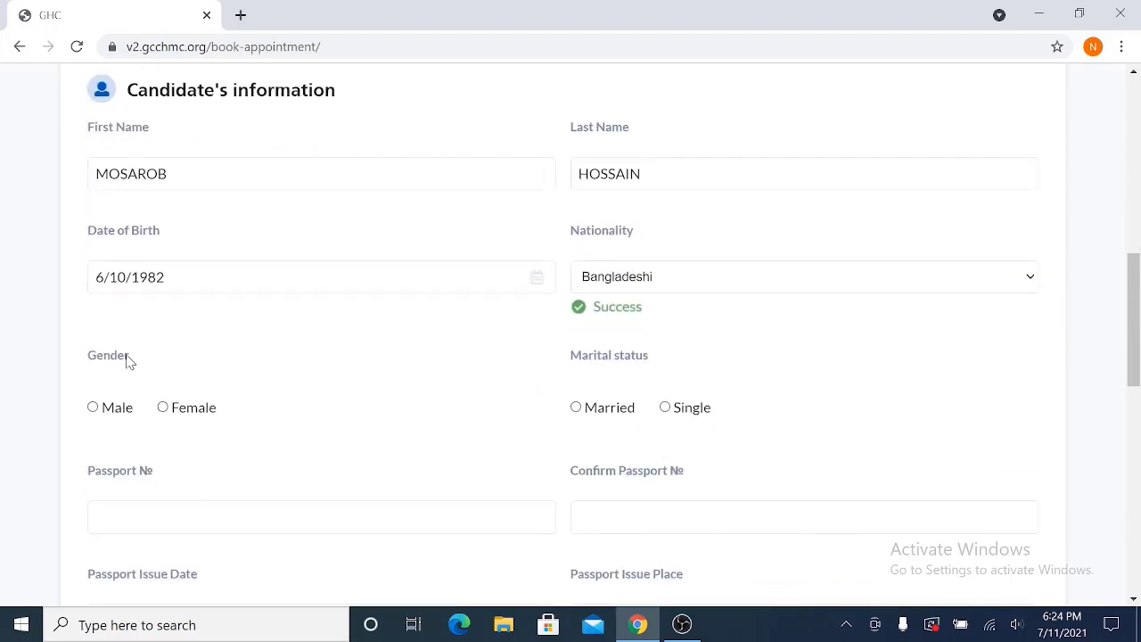
- Select Male as gender and Married as marital status
left_click(94, 409)
left_click(575, 410)
scroll(357, 419, "down", 3)
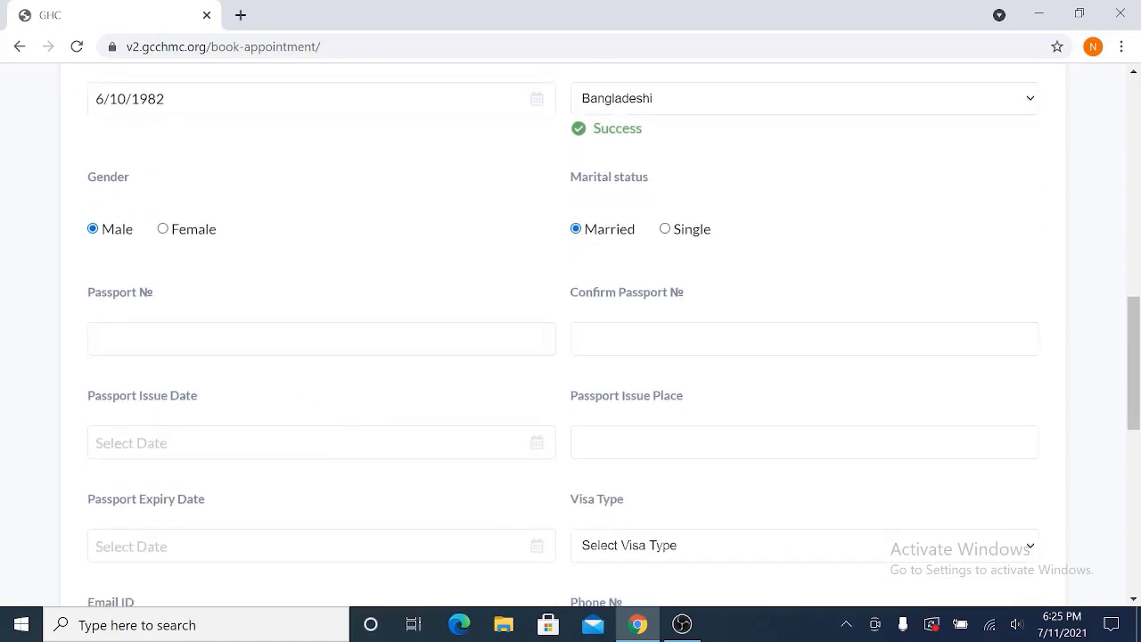
- Enter the passport number and paste the same number into Confirm Passport №
left_click(97, 338)
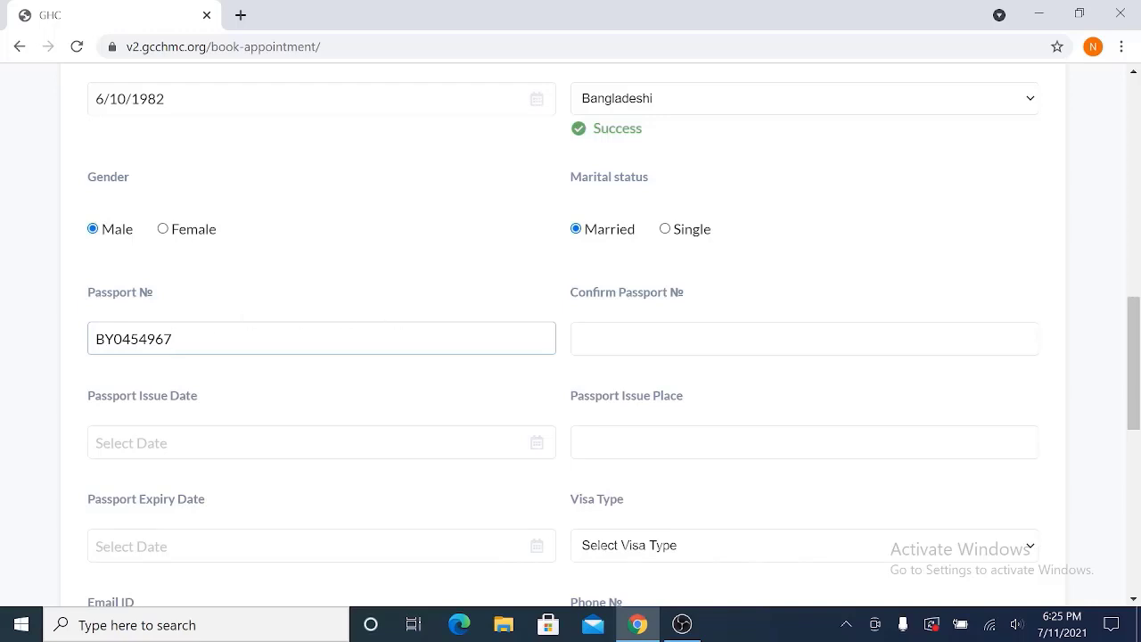
key("Tab")
key("shift+Tab")
key("ctrl+c")
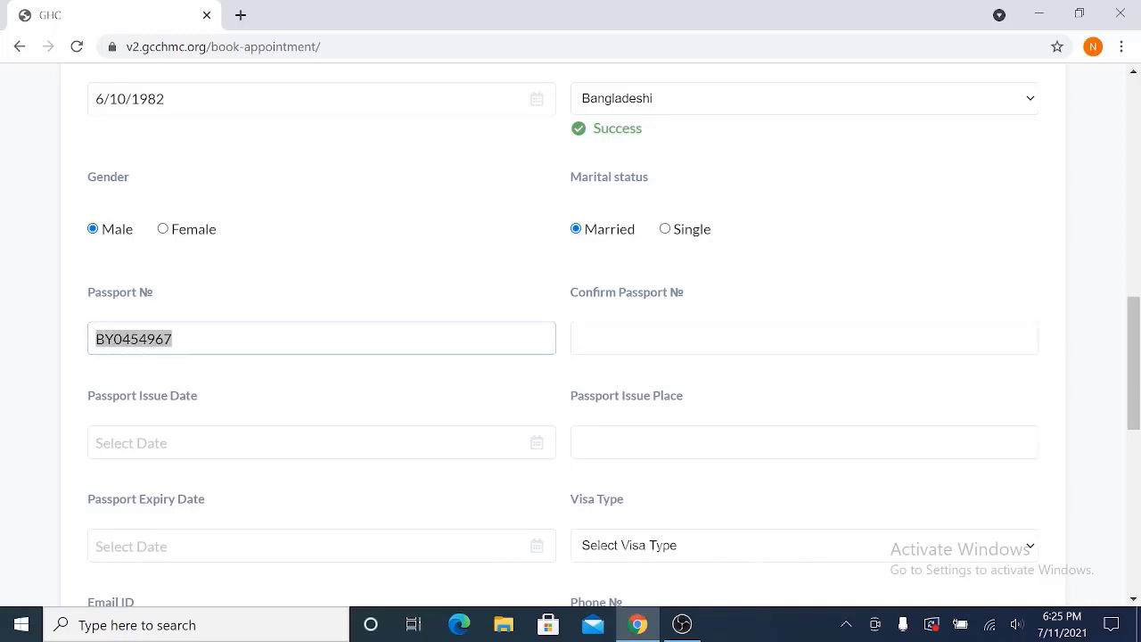
key("Tab")
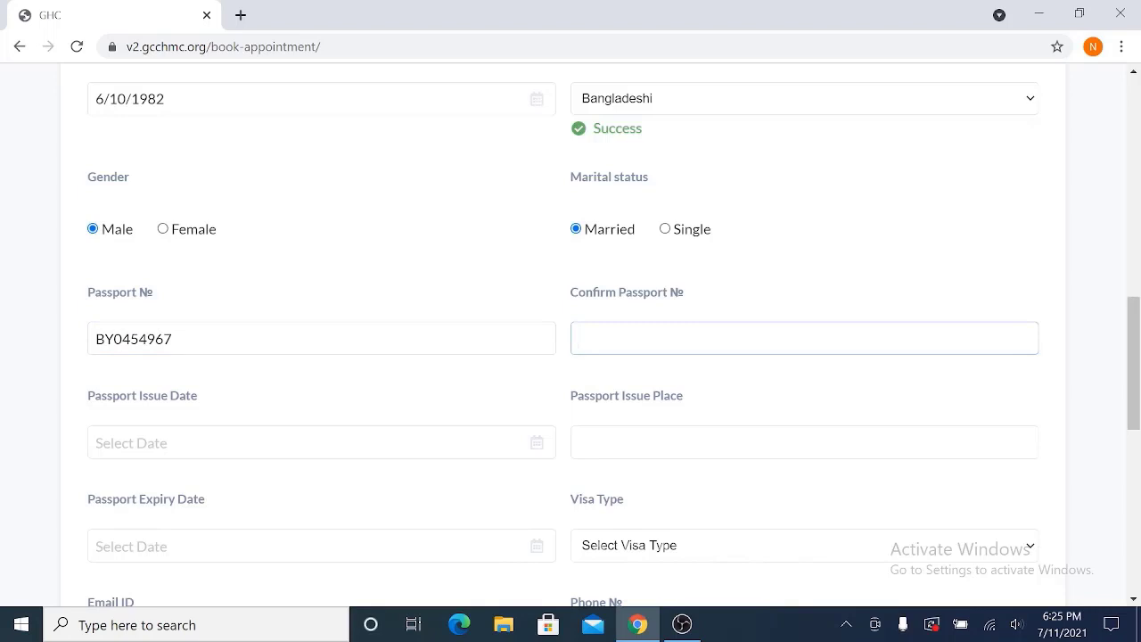
key("ctrl+v")
scroll(401, 393, "down", 1)
- Enter passport issue date 03/01/2019 and start the issue place, fixing a typo
left_click(282, 353)
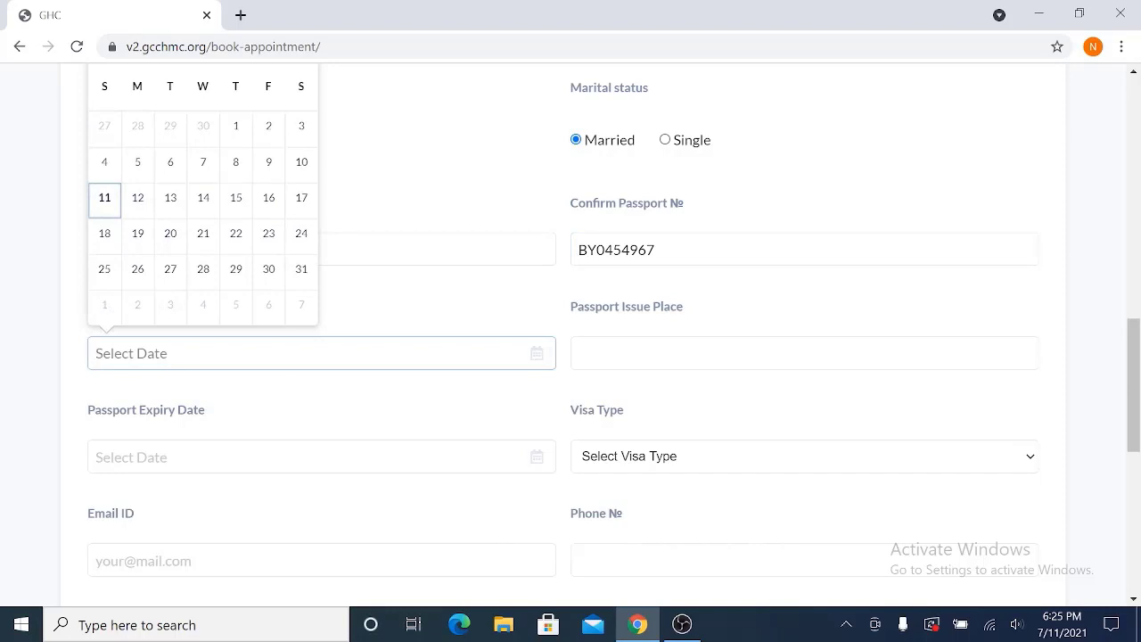
type("03")
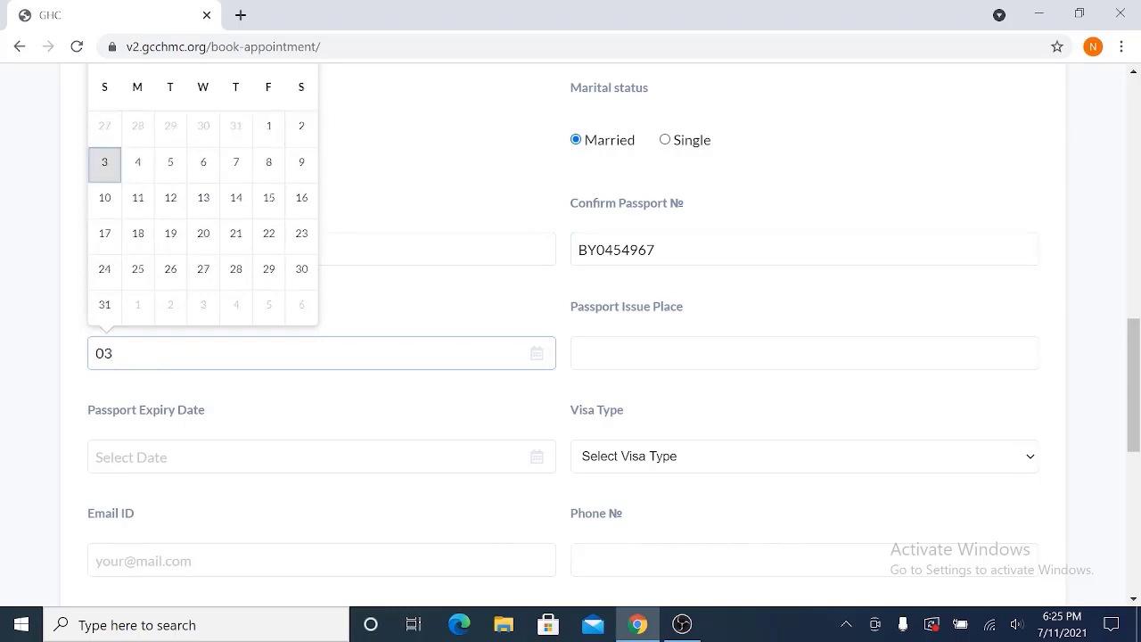
type("/01/2019")
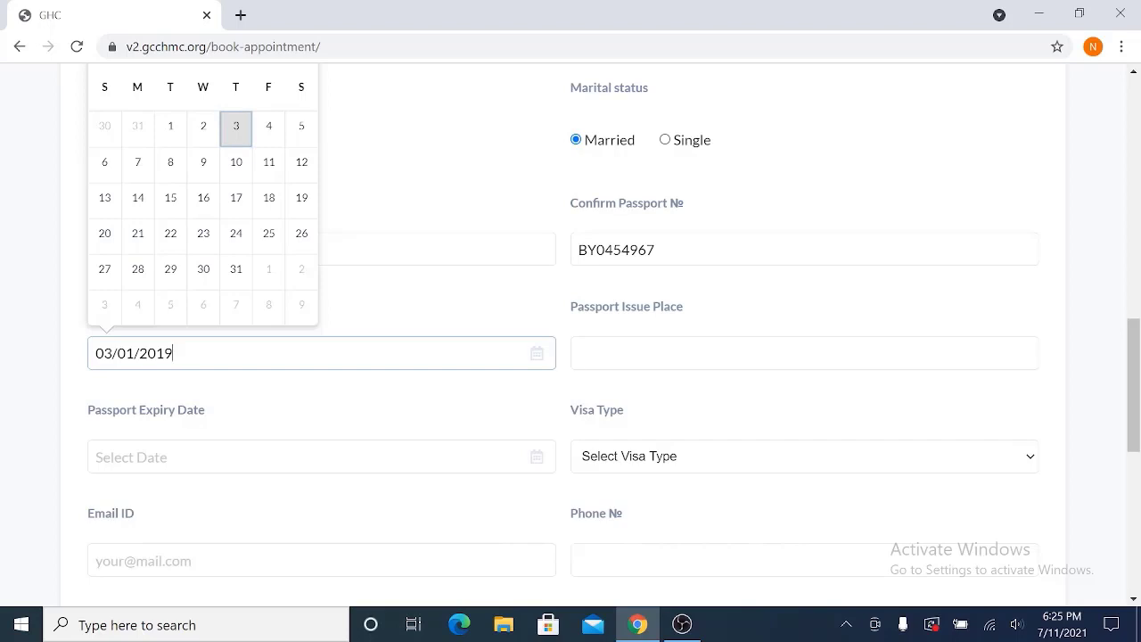
key("Tab")
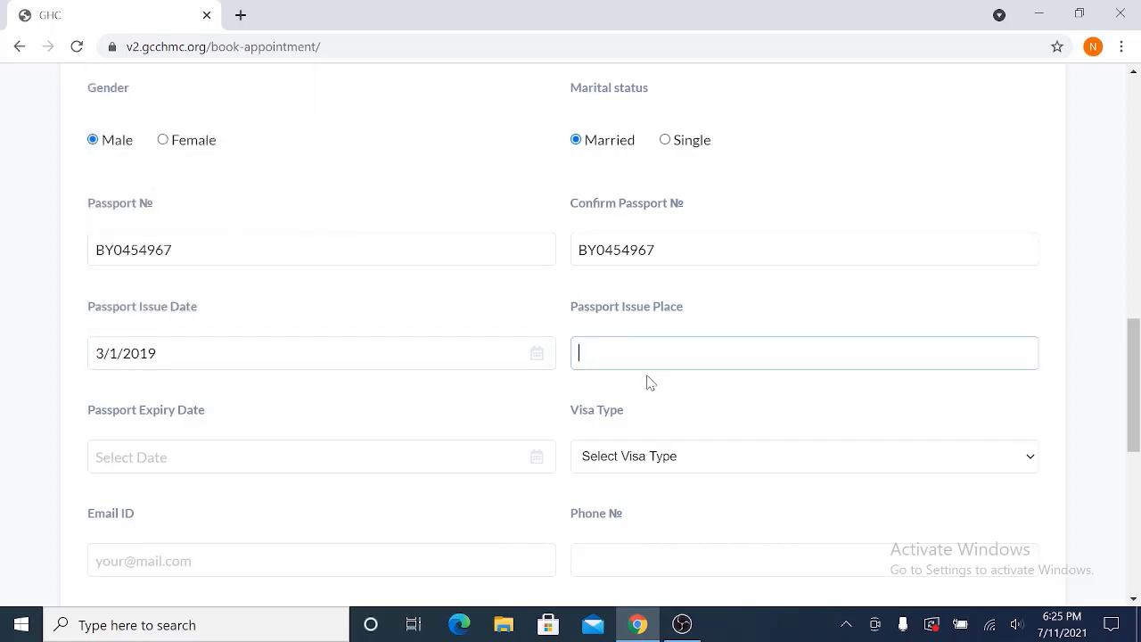
type("DHAKA")
- Complete the issue place as DHAKA and set passport expiry date 02/01/2024
left_click(321, 456)
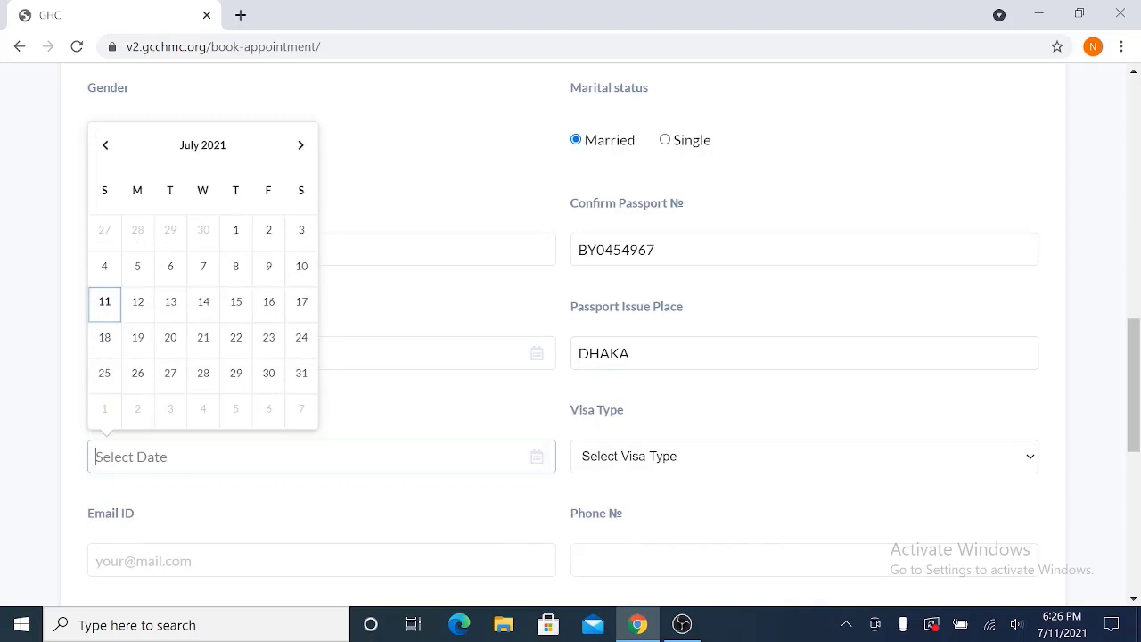
type("02/")
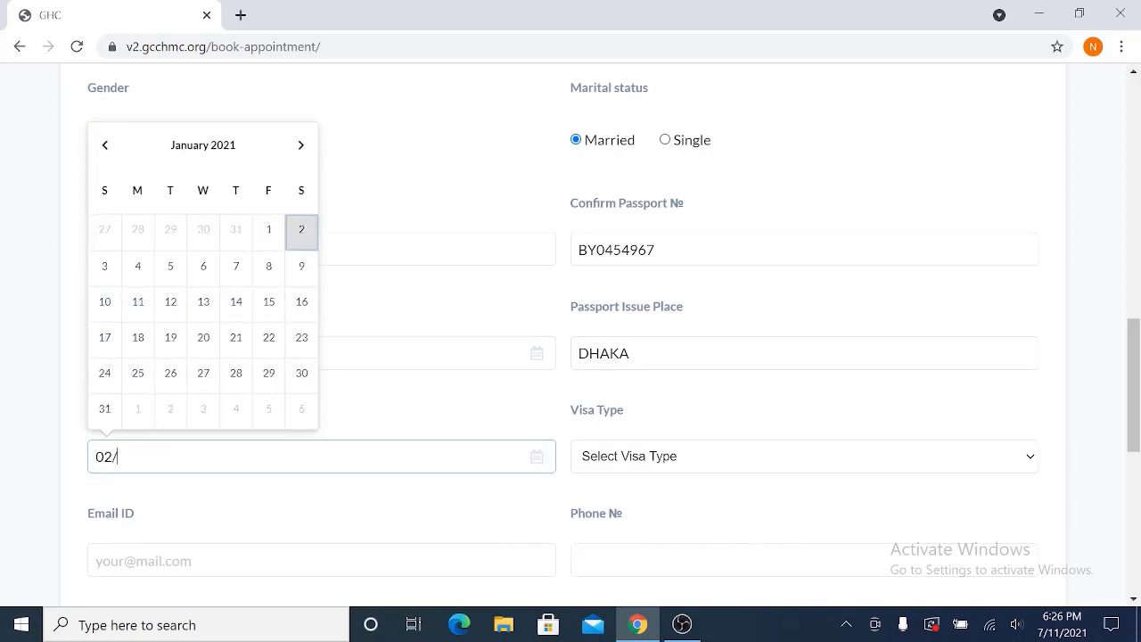
type("/")
key("BackSpace")
type("01/2024")
left_click(634, 421)
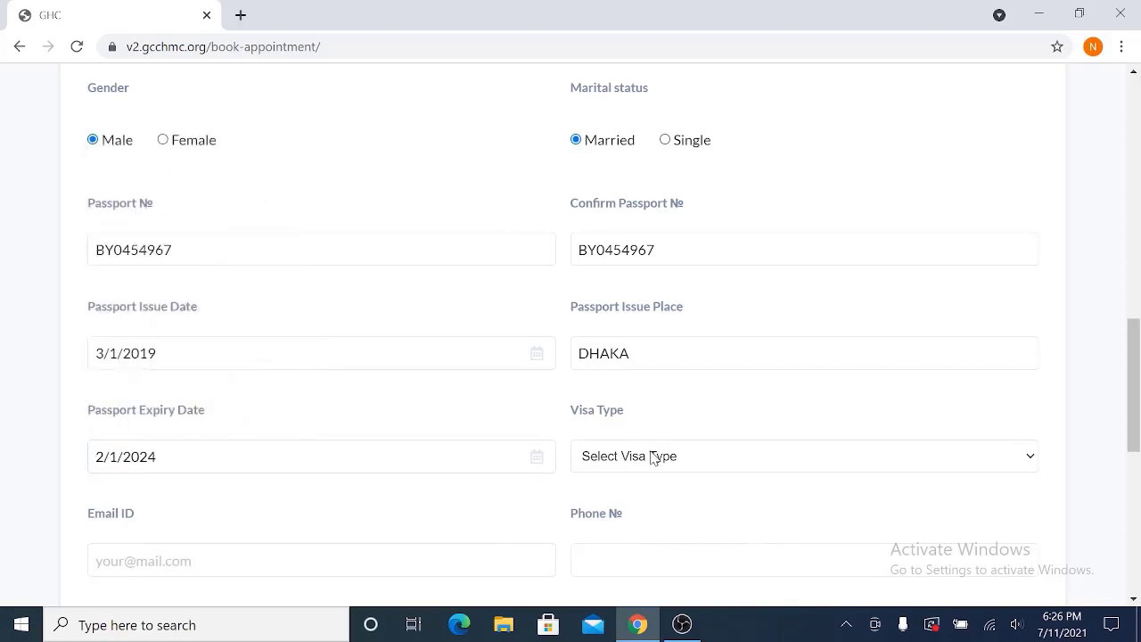
- Choose Work Visa as the visa type
left_click(654, 458)
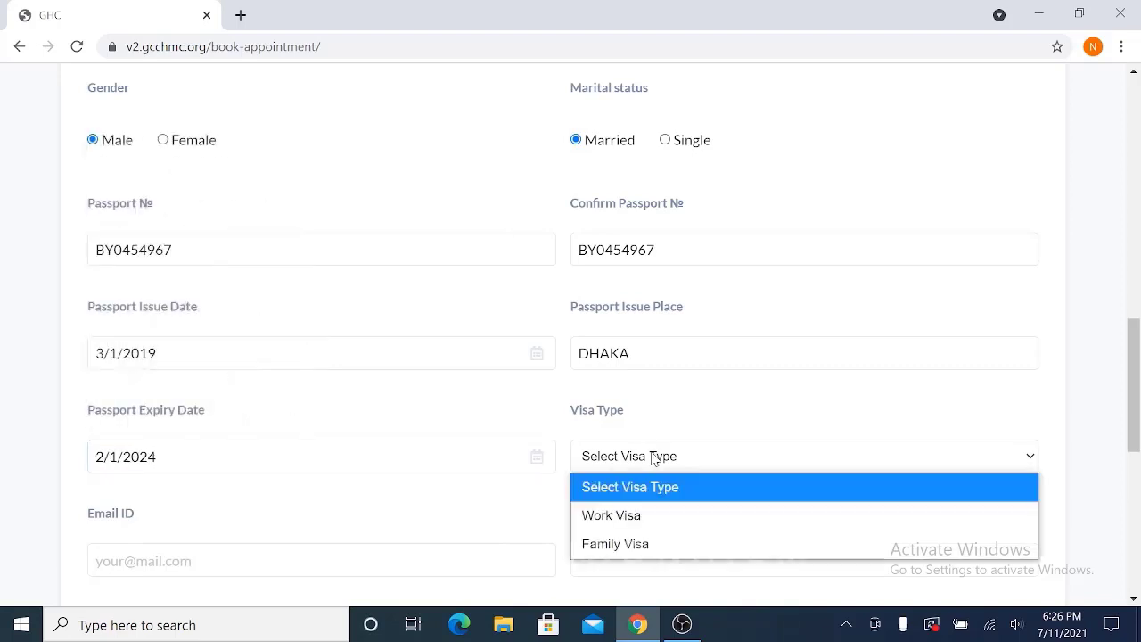
left_click(640, 517)
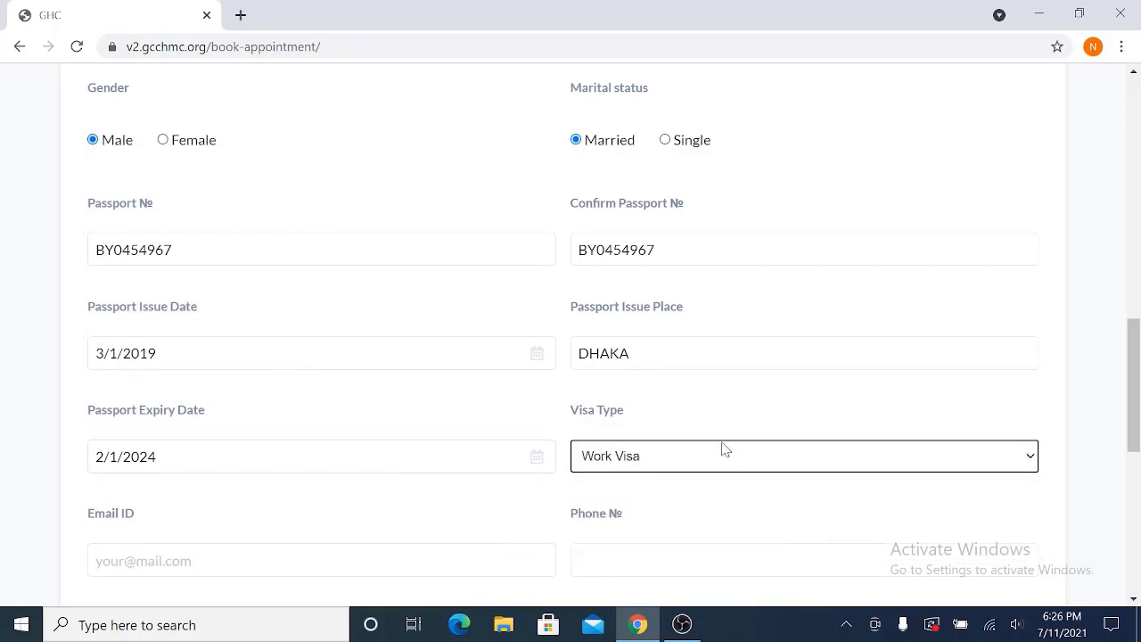
scroll(629, 425, "down", 2)
- Fill in the applicant's e-mail address and phone number, correcting stray characters
left_click(321, 382)
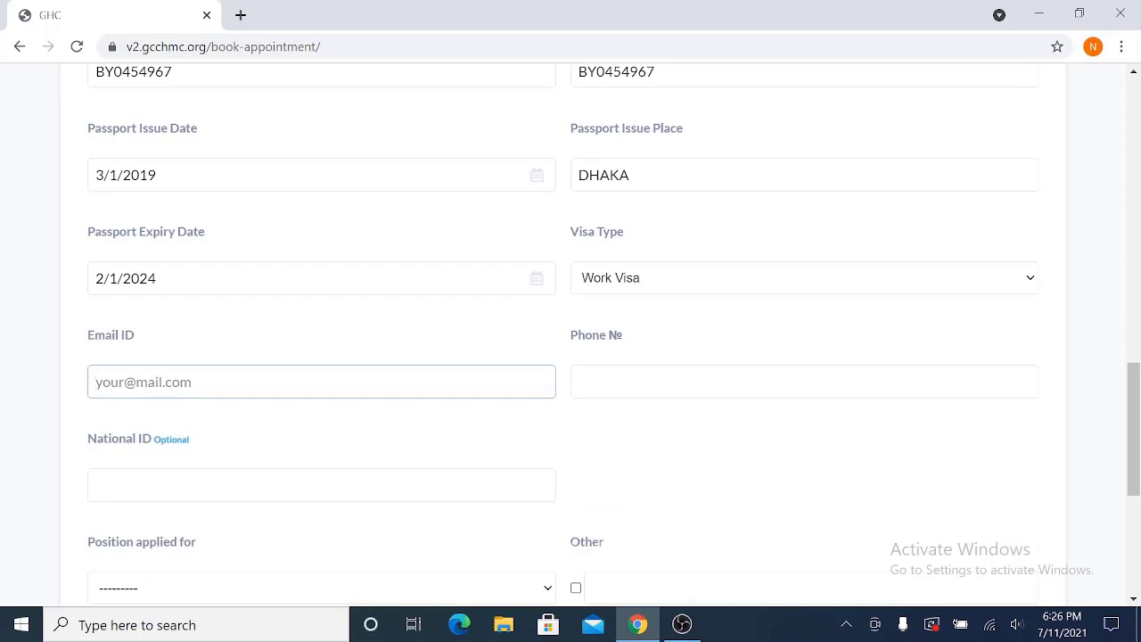
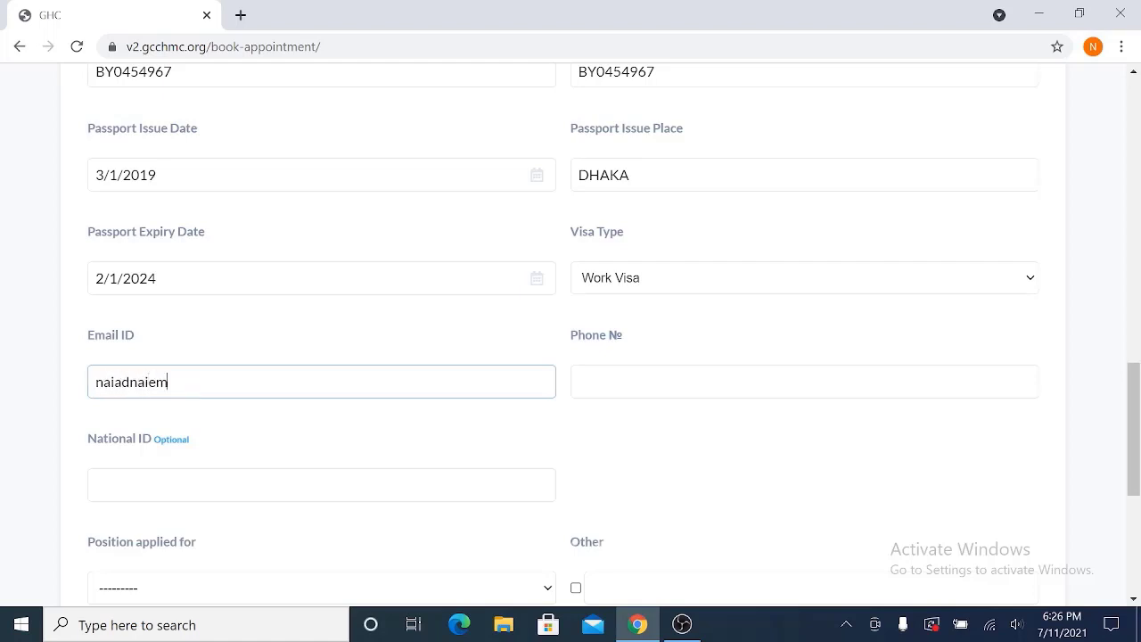
left_click(585, 382)
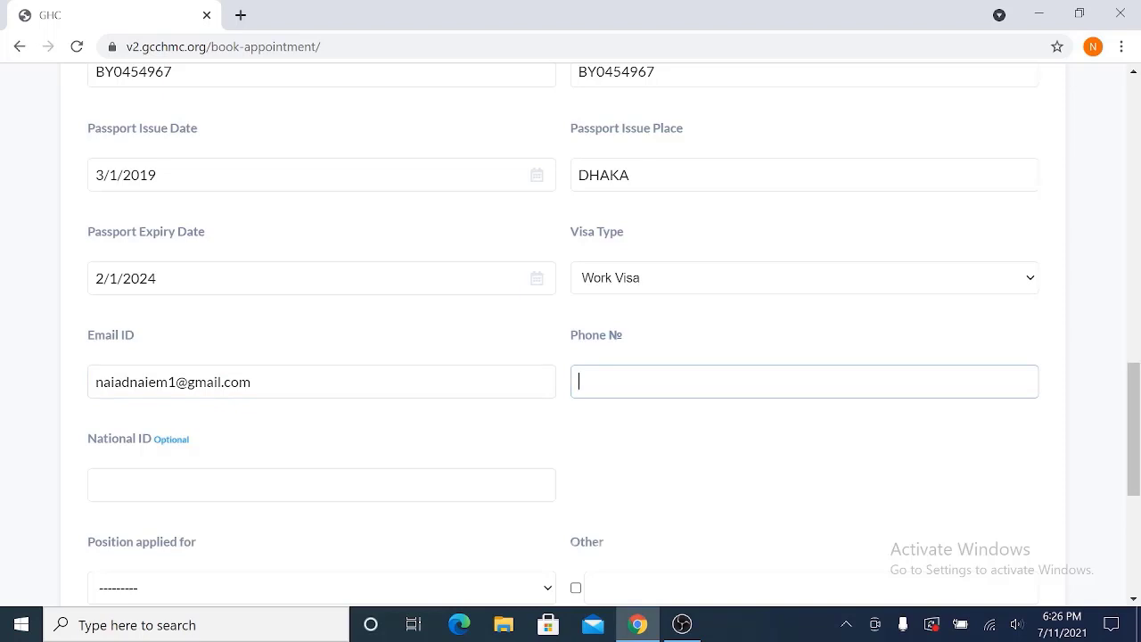
type("=")
key("BackSpace")
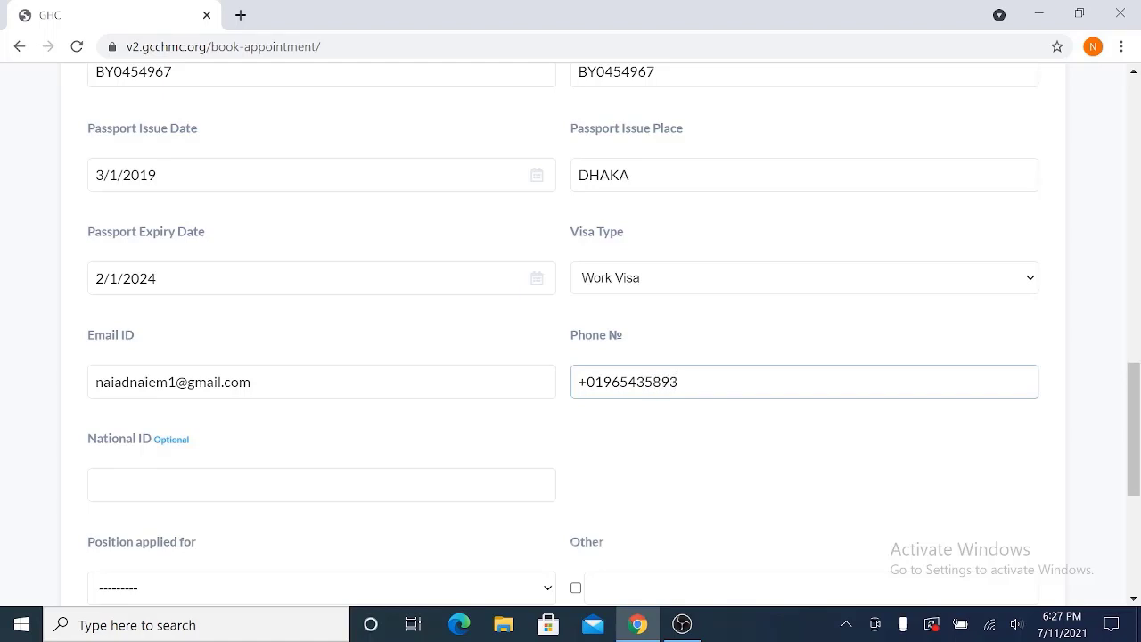
scroll(348, 415, "down", 3)
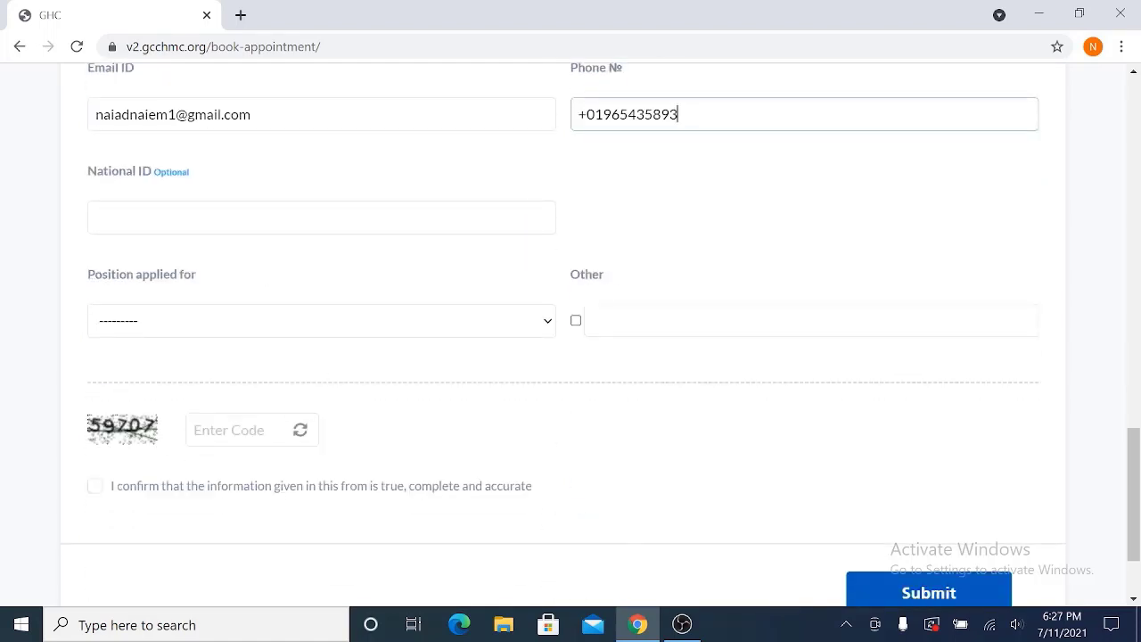
- Choose Labour from the Position applied for list
left_click_drag(84, 176, 194, 173)
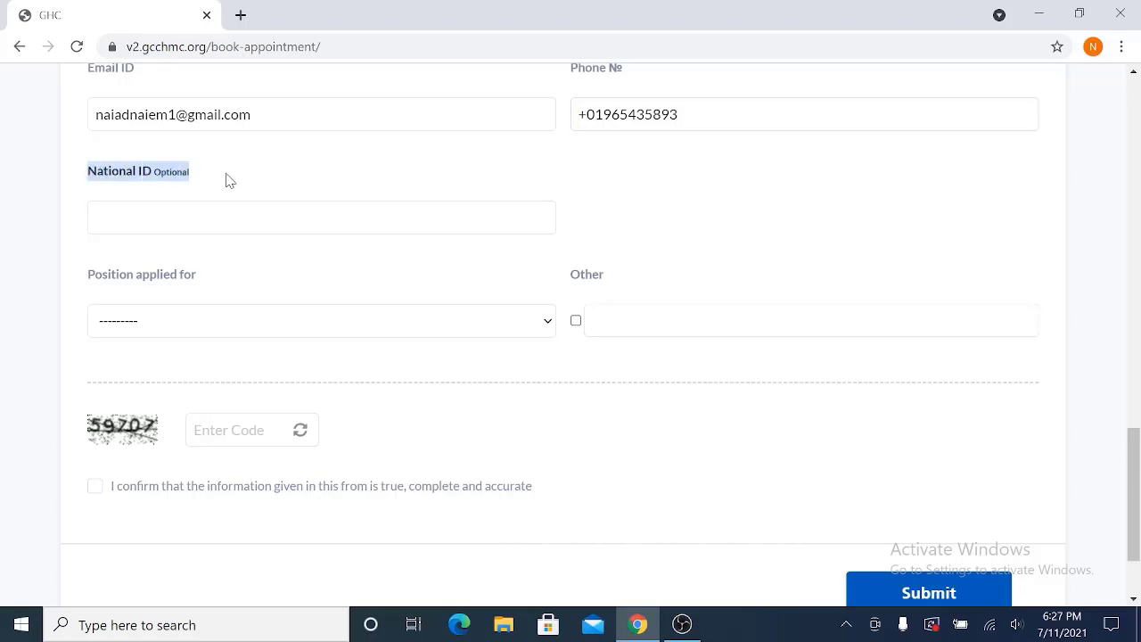
left_click(154, 332)
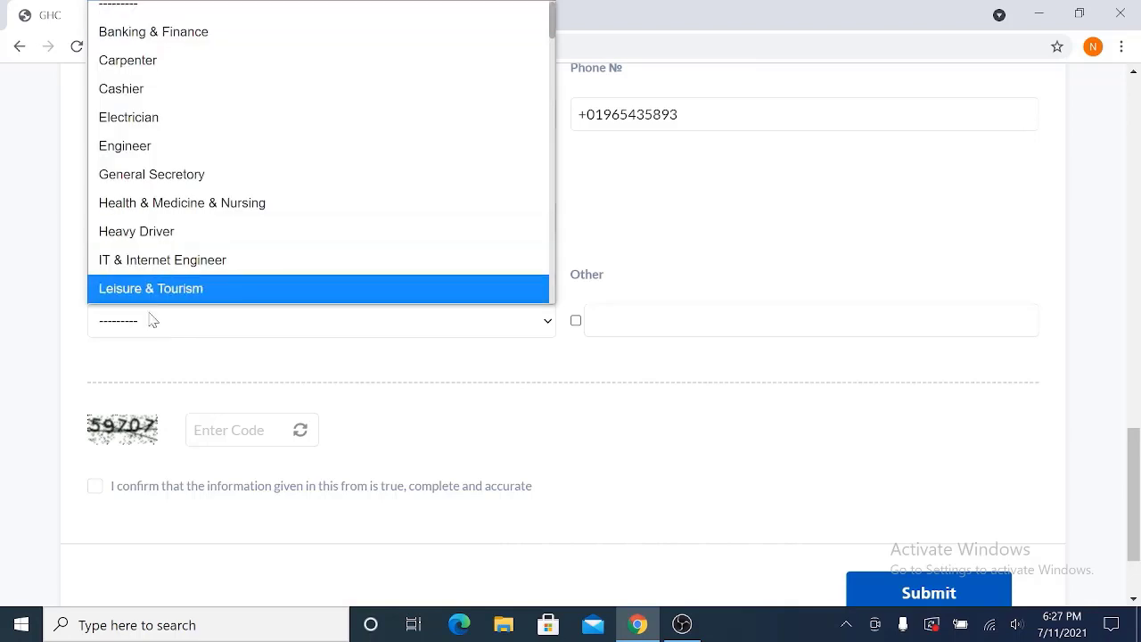
left_click(148, 322)
left_click(275, 335)
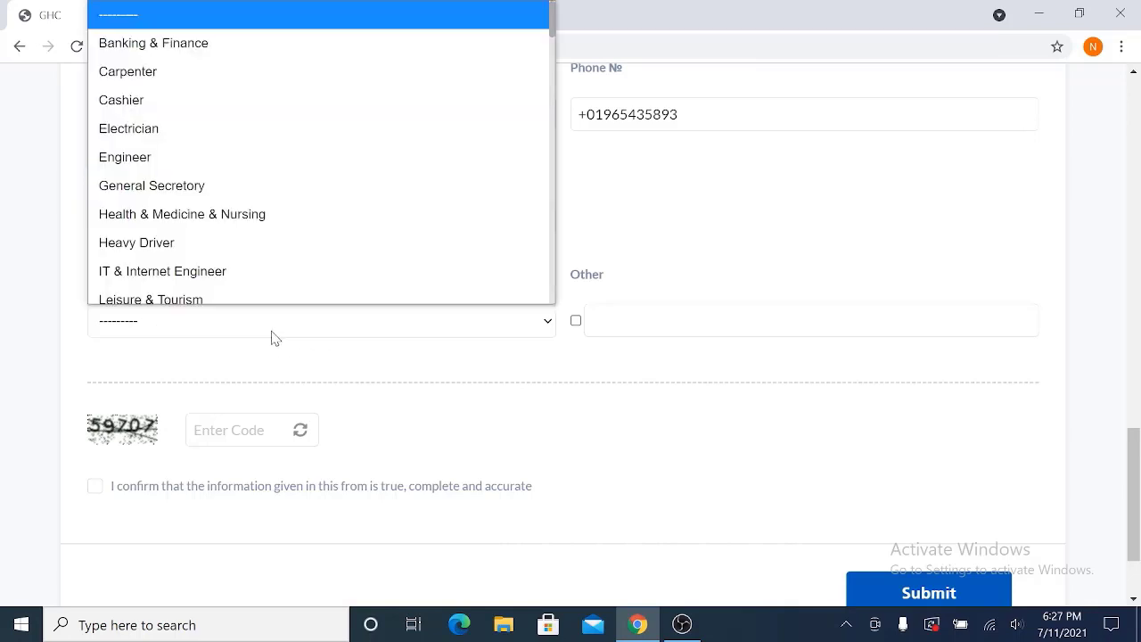
scroll(174, 179, "down", 10)
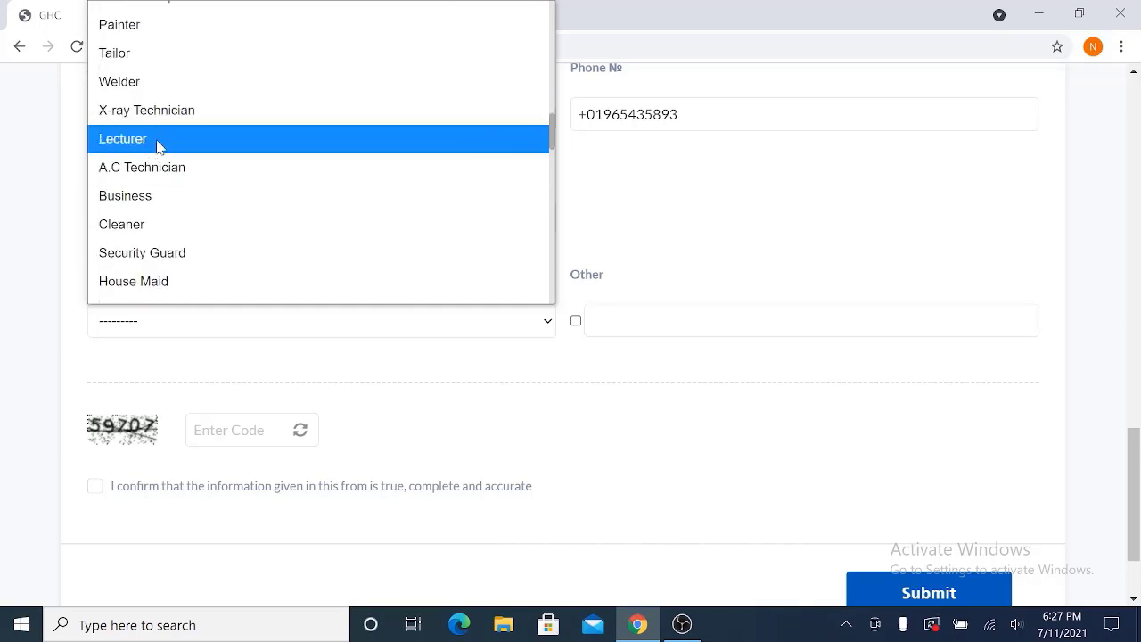
scroll(185, 203, "down", 2)
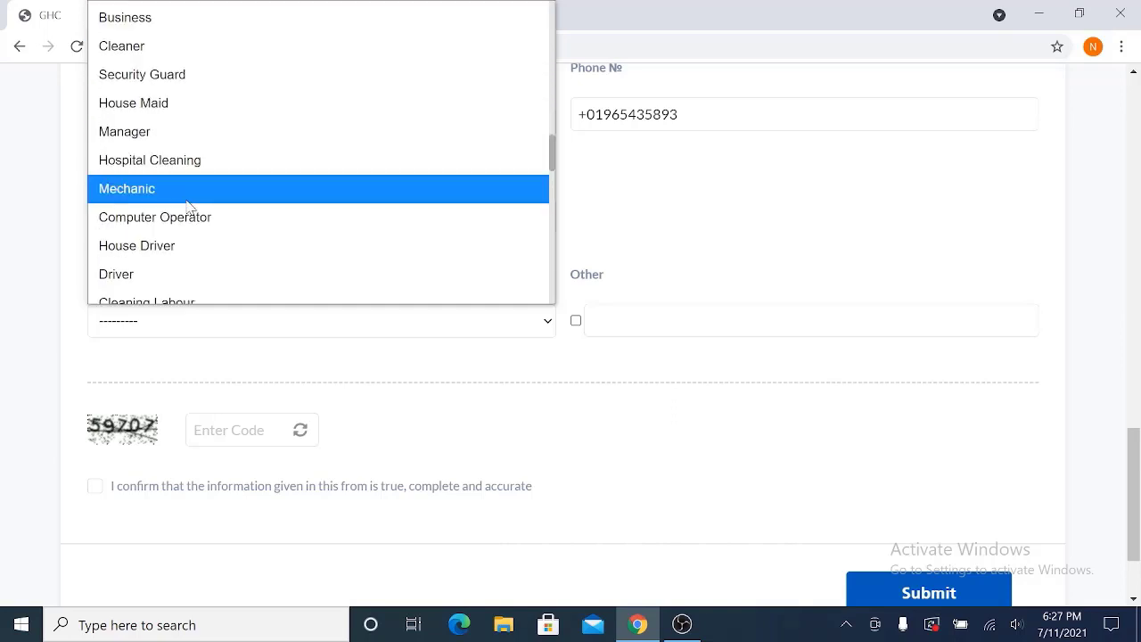
key("l")
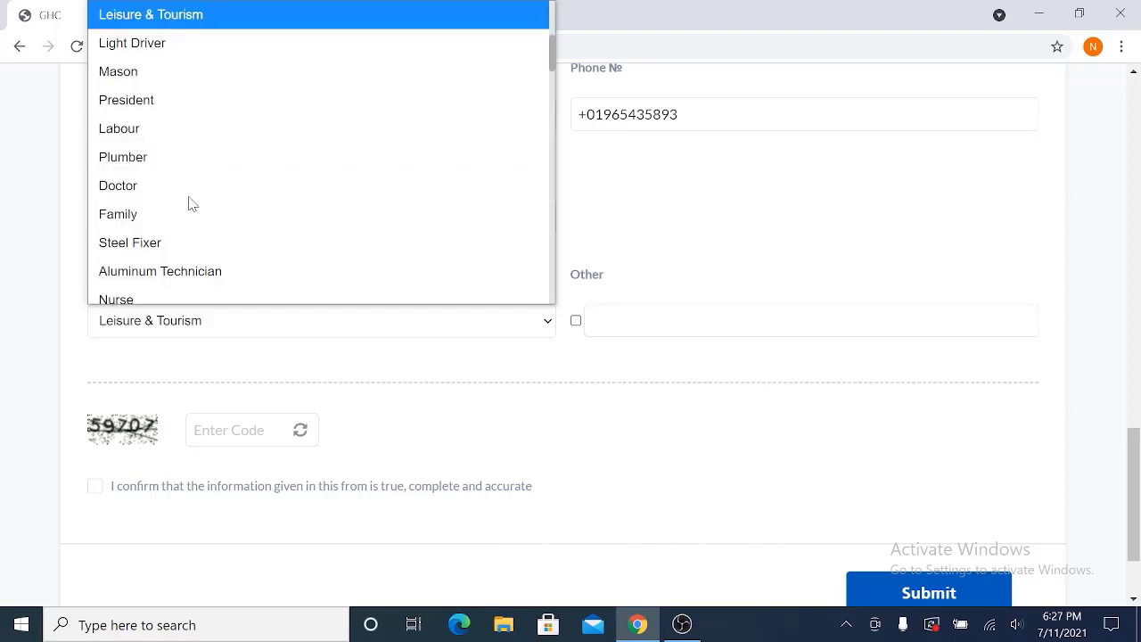
left_click(137, 134)
scroll(490, 410, "down", 2)
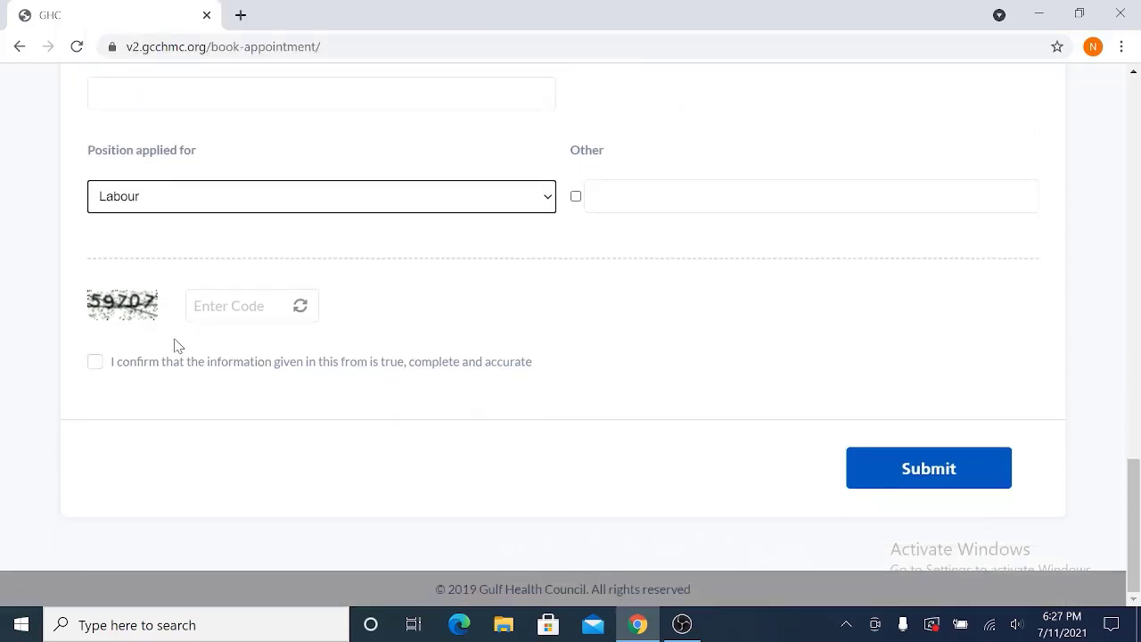
- Enter a refreshed captcha code, tick the accuracy confirmation, and submit the form
left_click(299, 306)
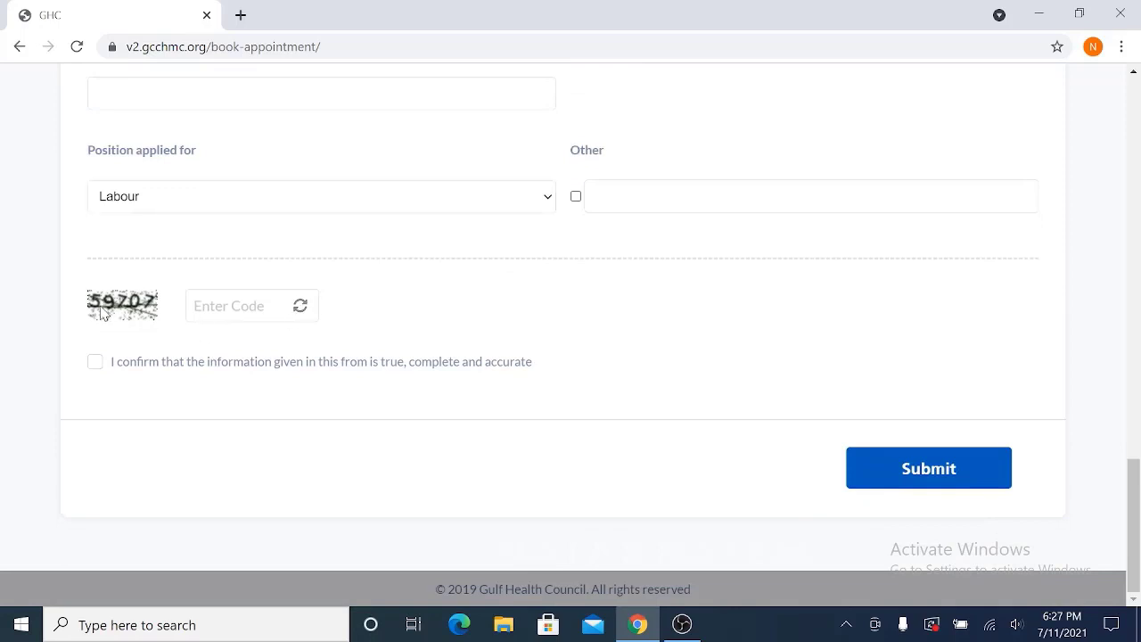
left_click(234, 306)
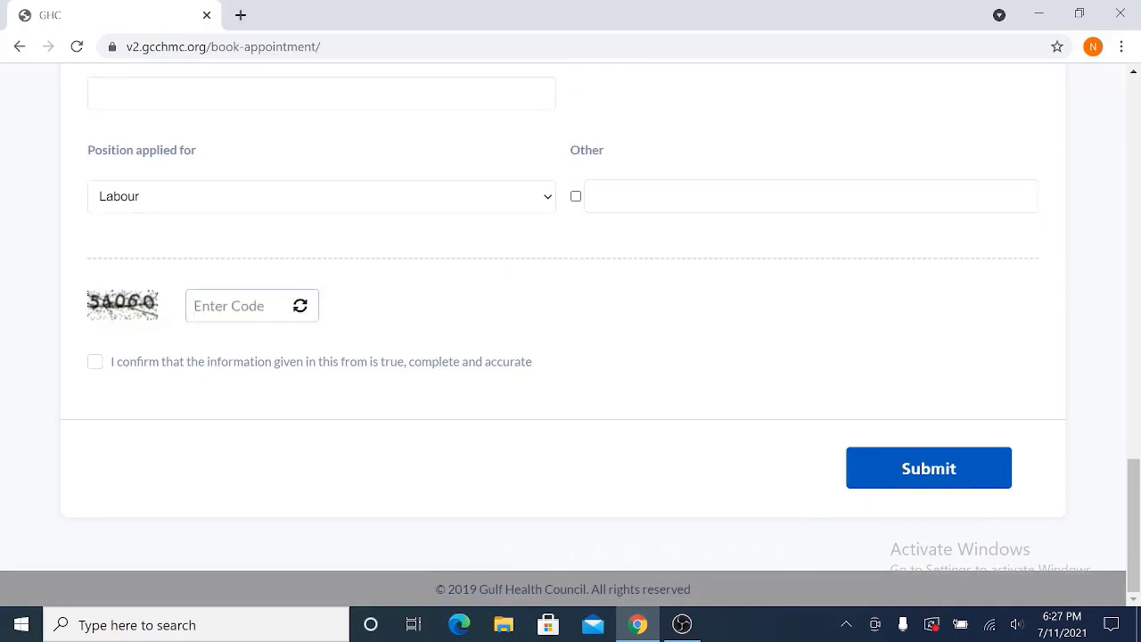
type("54060")
left_click(94, 362)
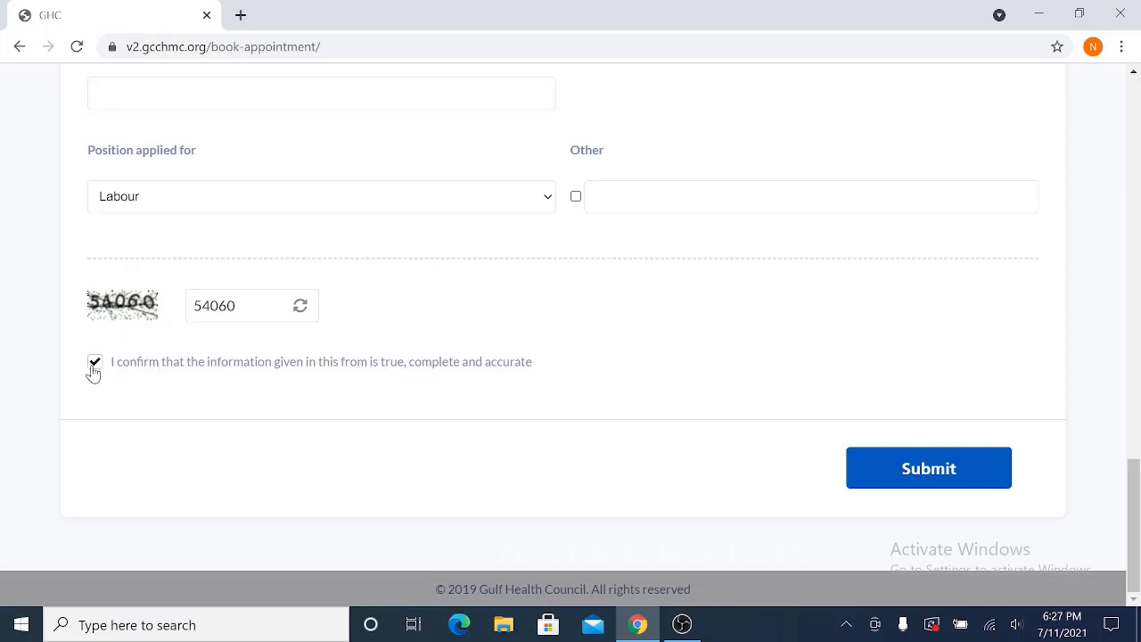
left_click(936, 487)
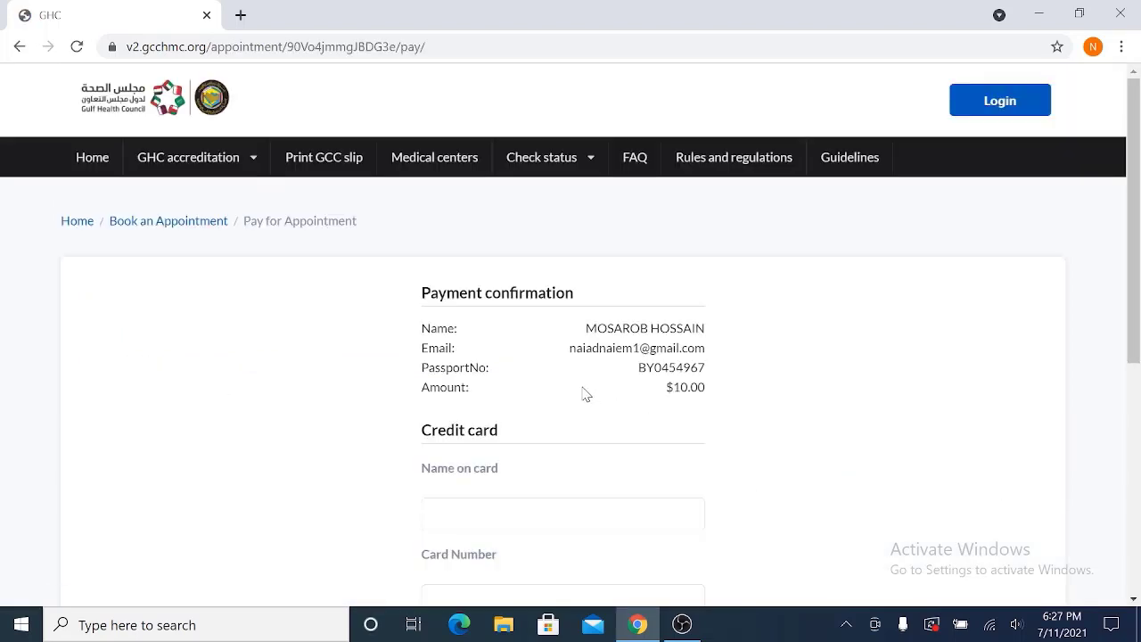
scroll(575, 384, "down", 1)
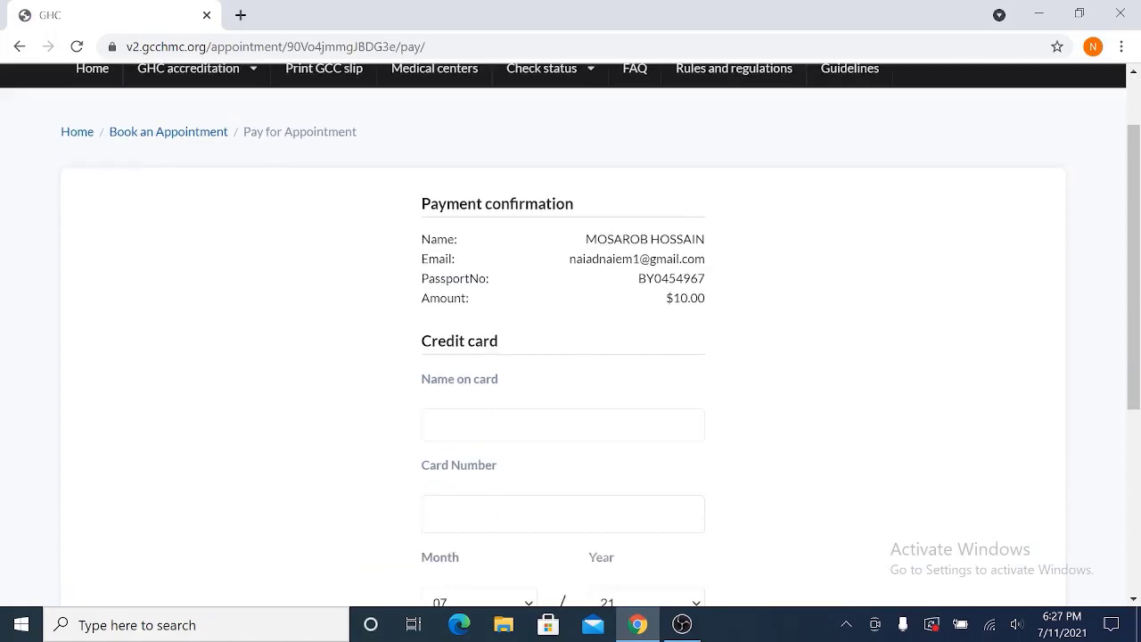
left_click_drag(586, 239, 669, 239)
left_click_drag(660, 279, 668, 278)
left_click_drag(665, 298, 757, 300)
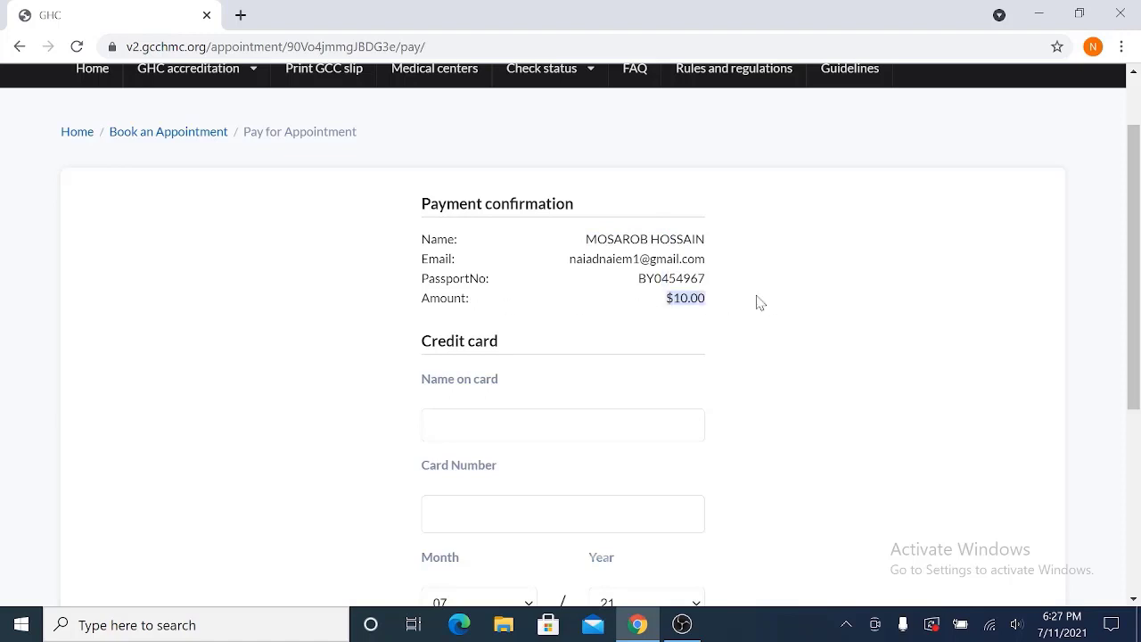
left_click(601, 312)
scroll(564, 341, "down", 2)
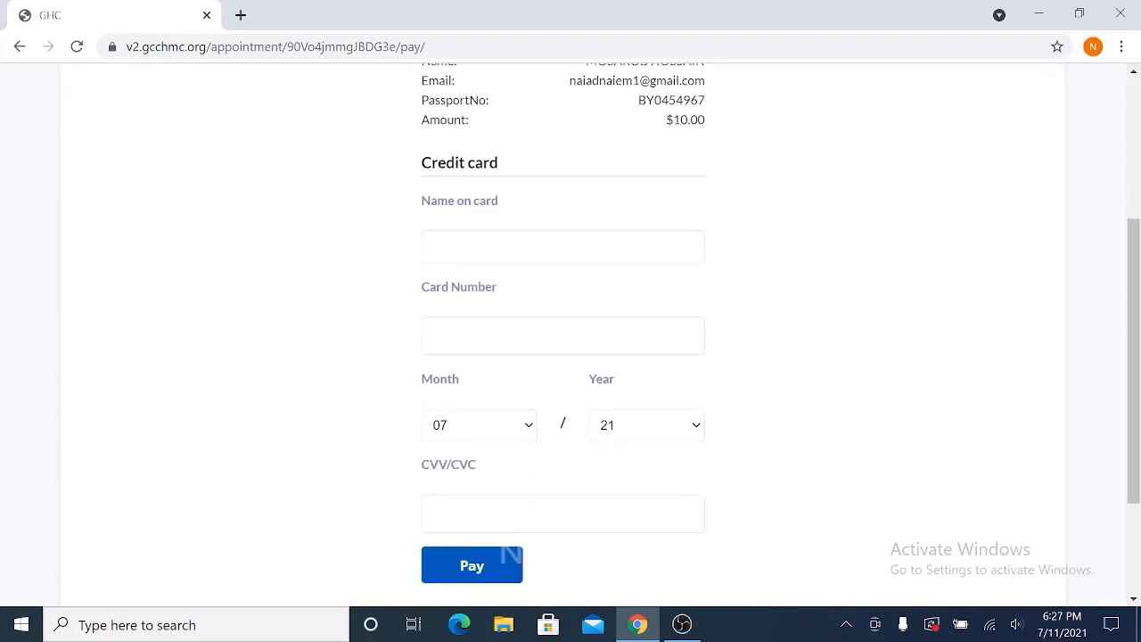
scroll(564, 342, "up", 1)
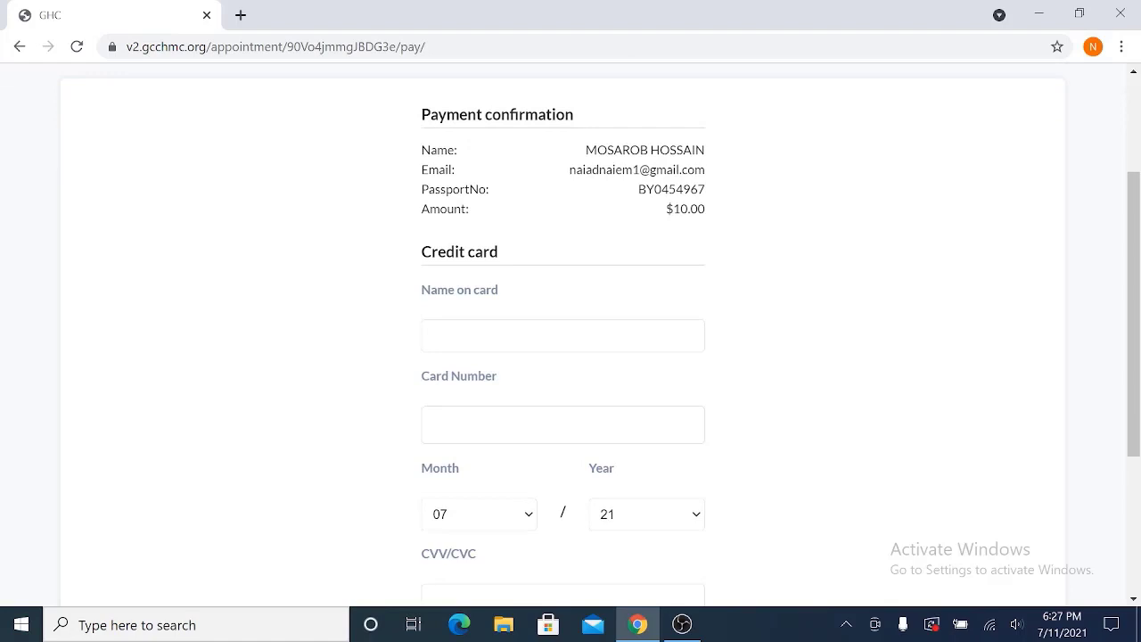
left_click(499, 336)
scroll(532, 410, "down", 2)
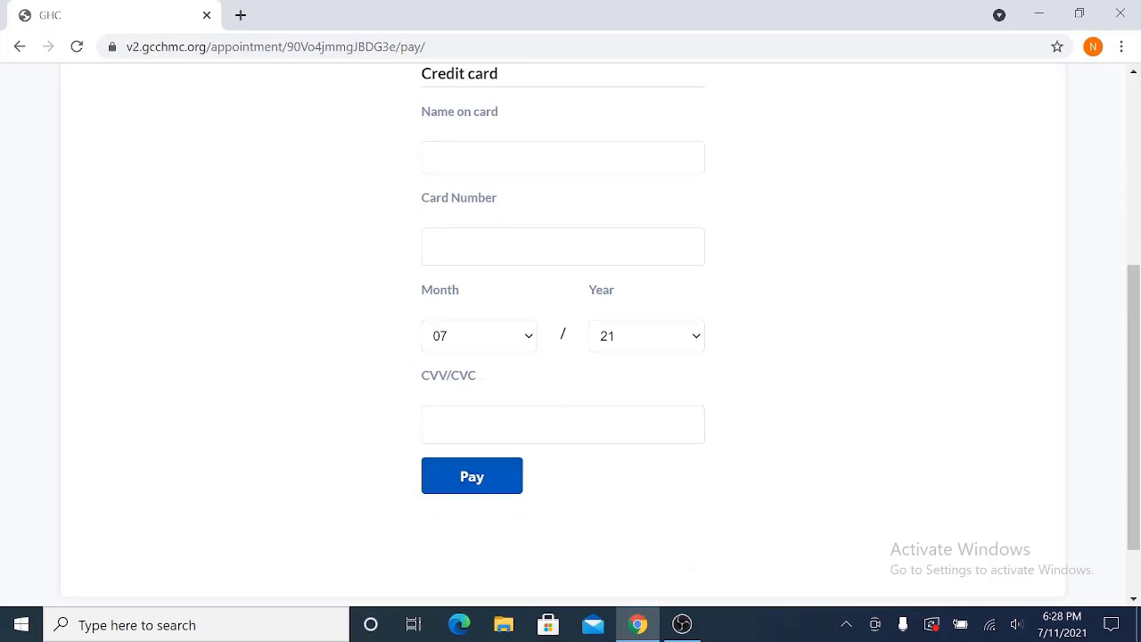
- Scroll through the registration slip to check position Labour and PAID status for 10 USD
scroll(473, 224, "up", 1)
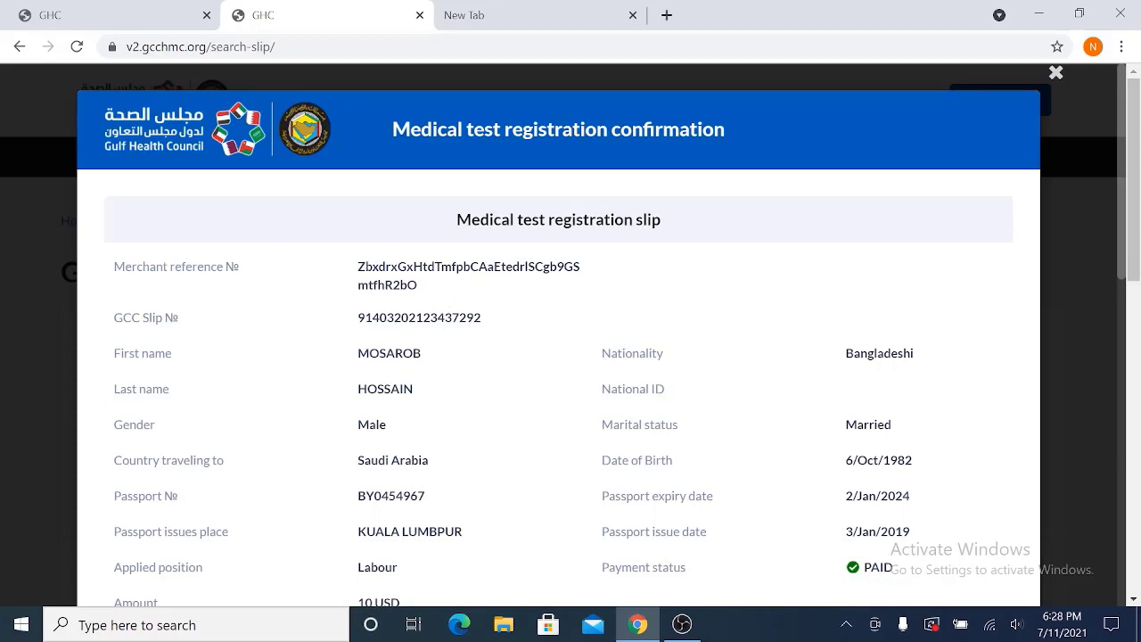
scroll(479, 303, "down", 7)
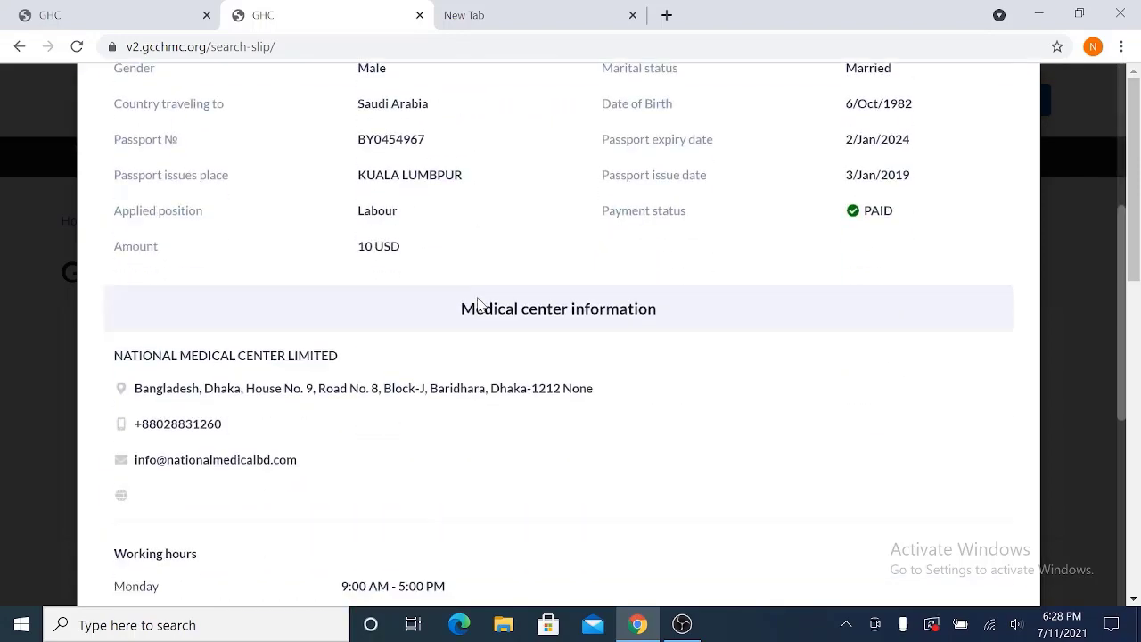
scroll(476, 306, "up", 7)
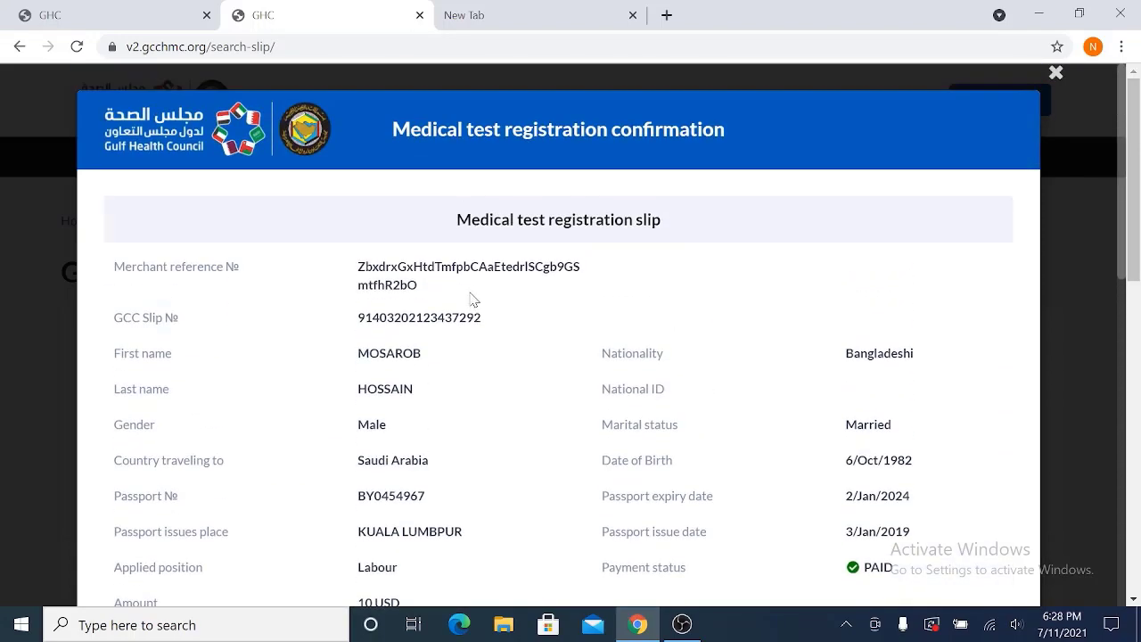
scroll(473, 300, "down", 10)
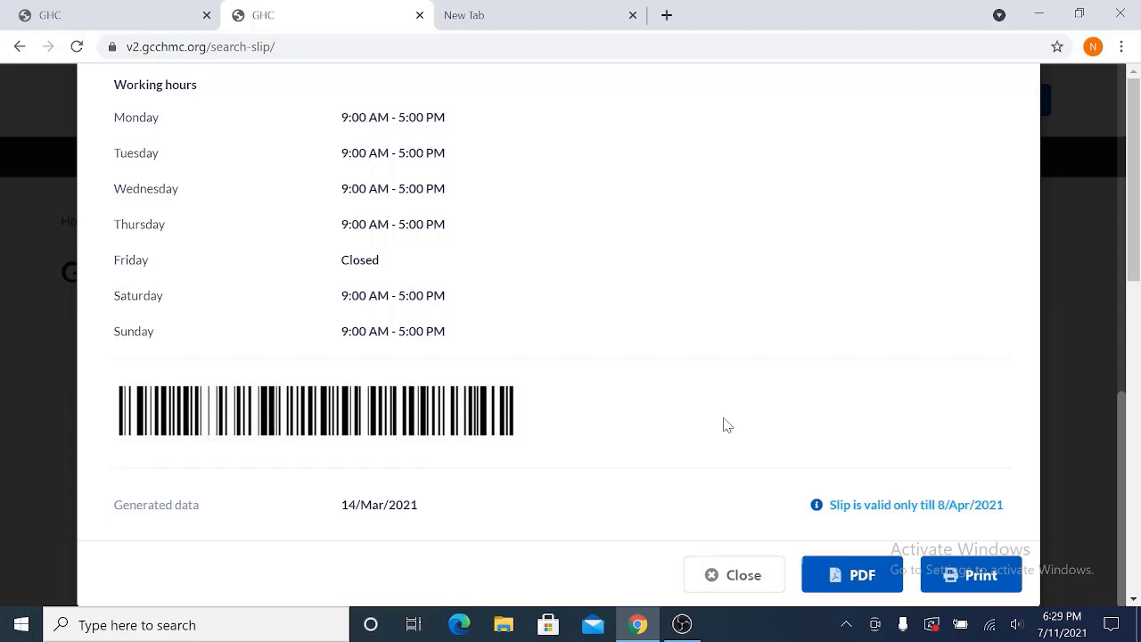
scroll(727, 428, "up", 6)
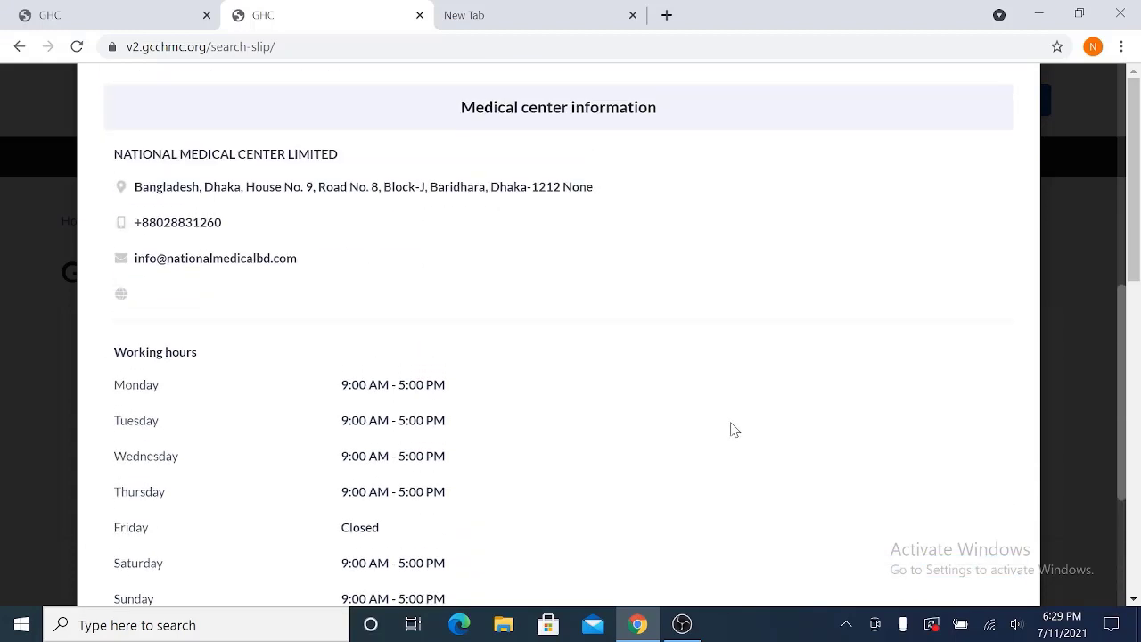
scroll(739, 434, "up", 4)
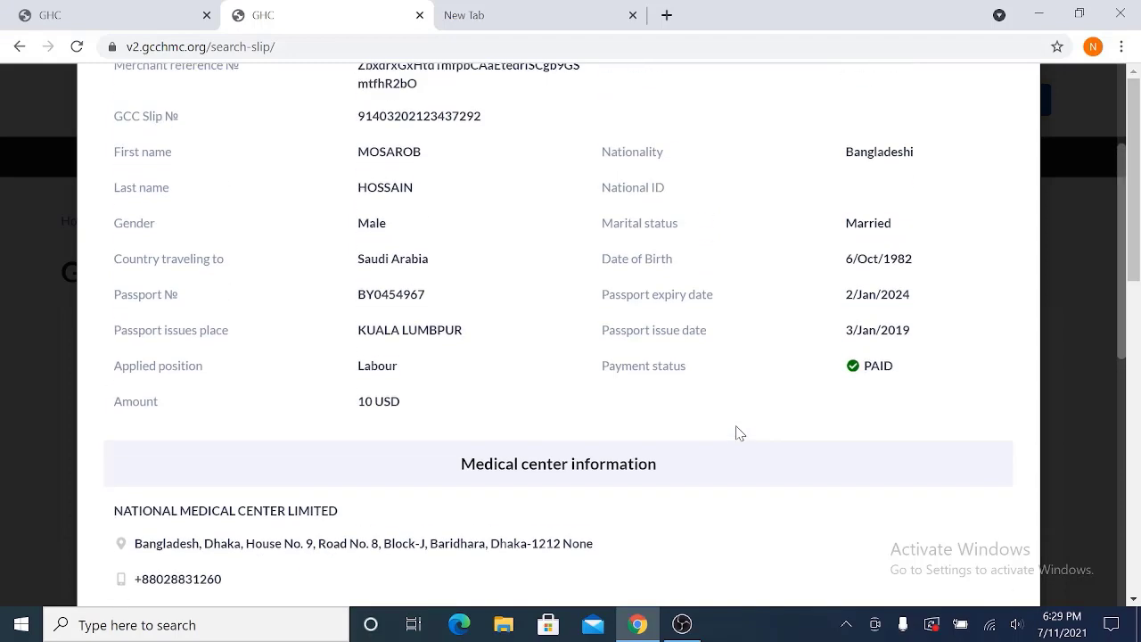